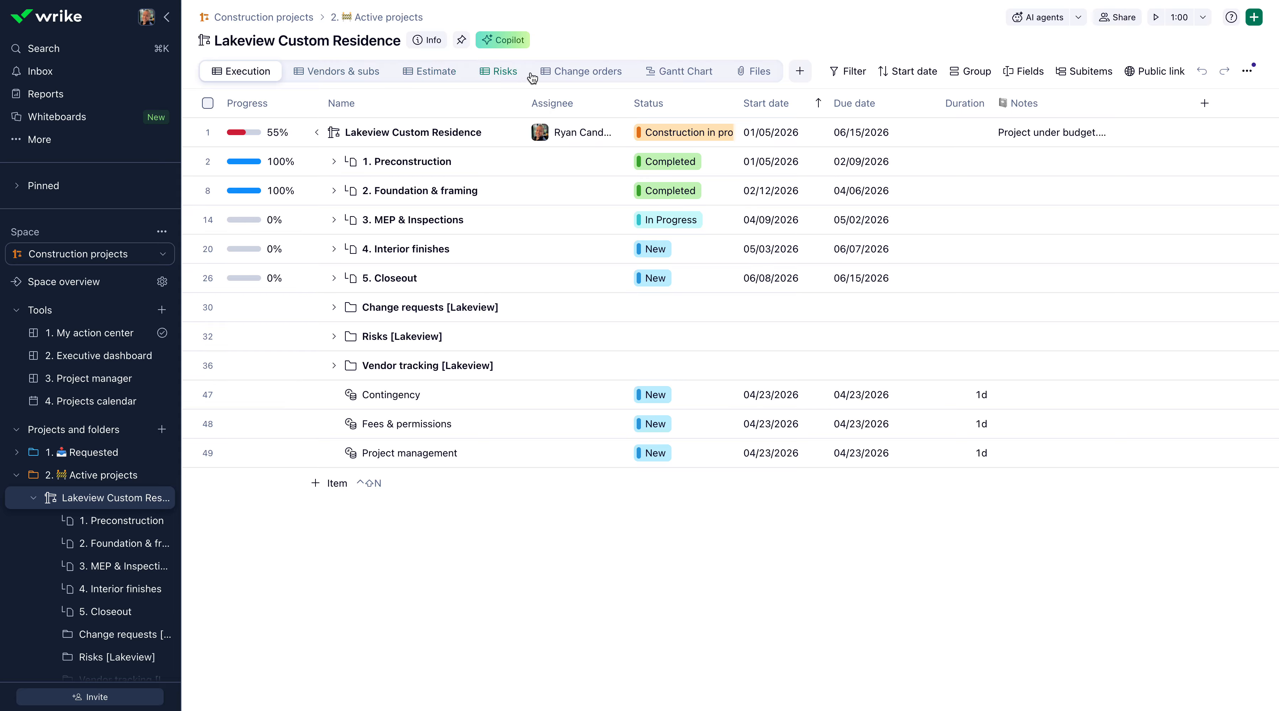
In the project's change orders view, set the Lakeview Custom Residence Project Code to LCR100 and cascade it to all subitems.
left_click(602, 75)
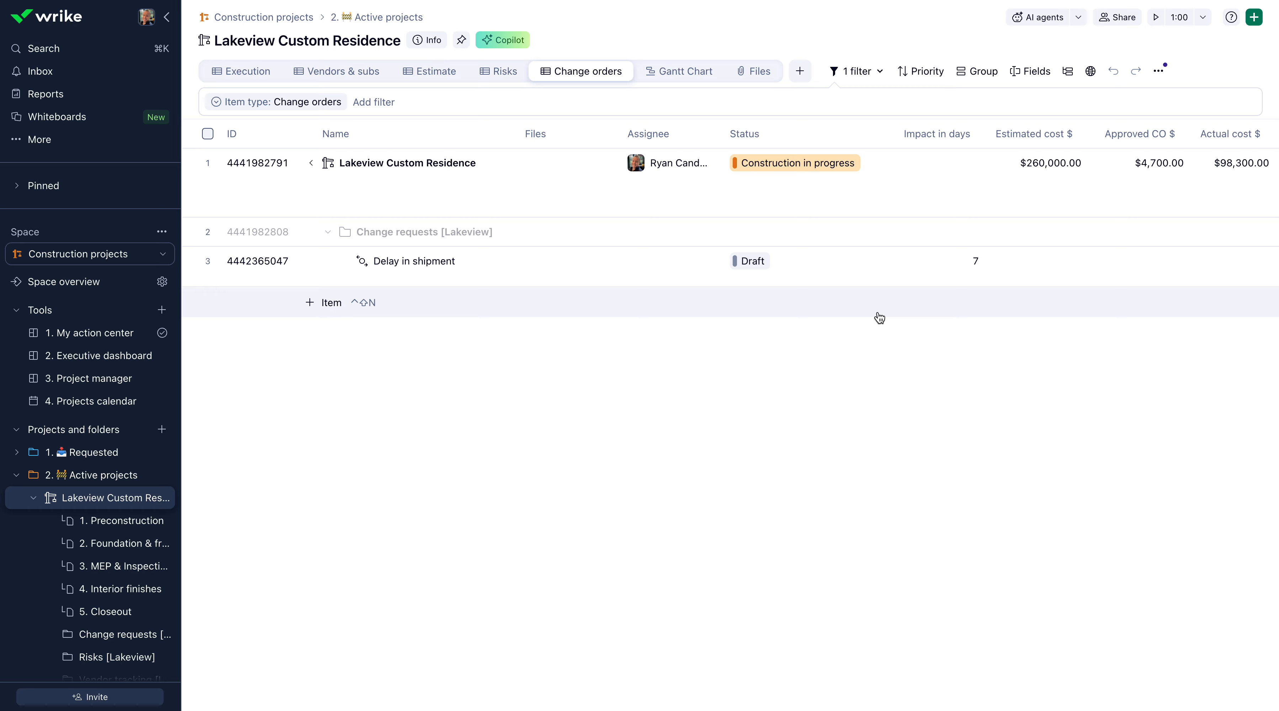
scroll(880, 318, "right", 4)
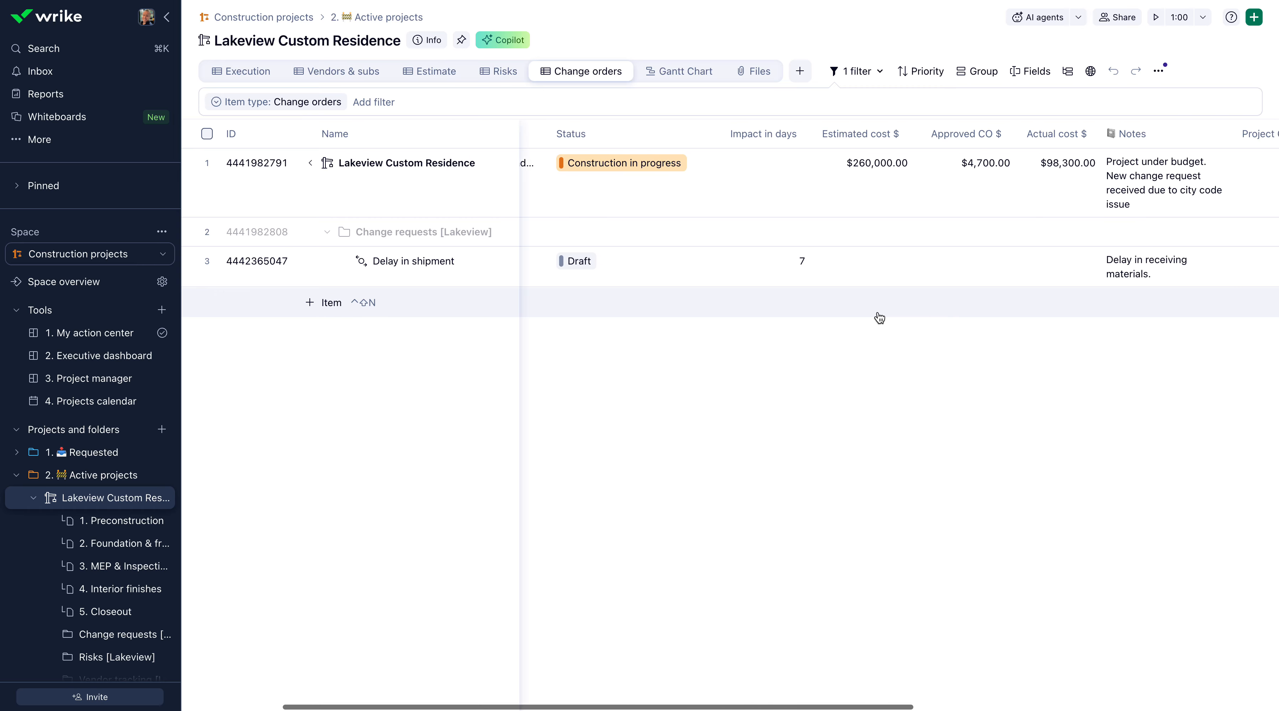
scroll(879, 318, "right", 5)
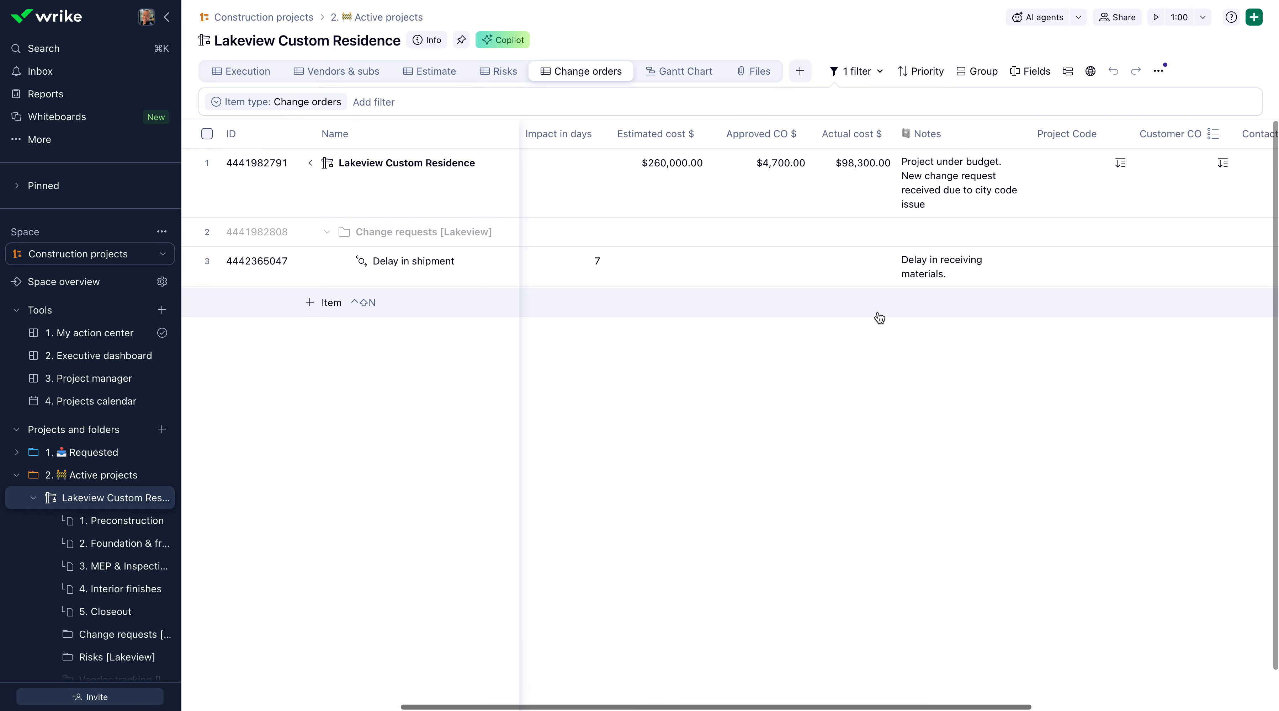
scroll(879, 318, "right", 1)
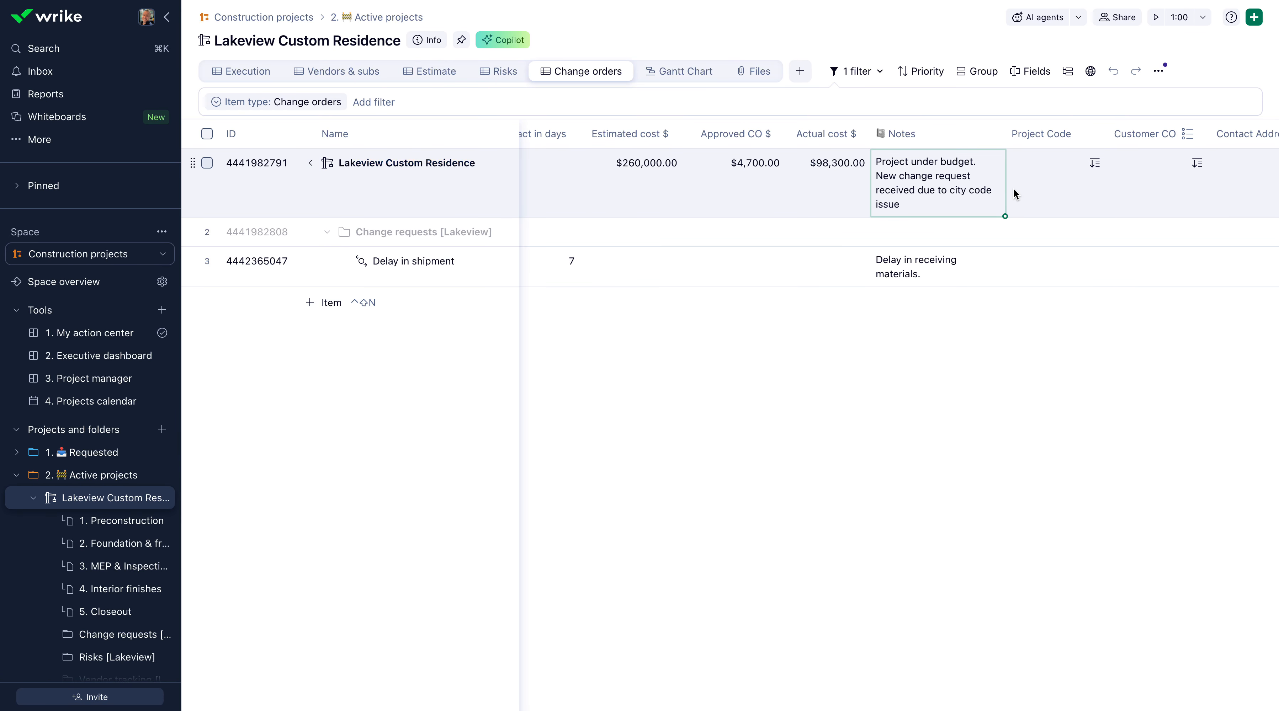
left_click(1052, 179)
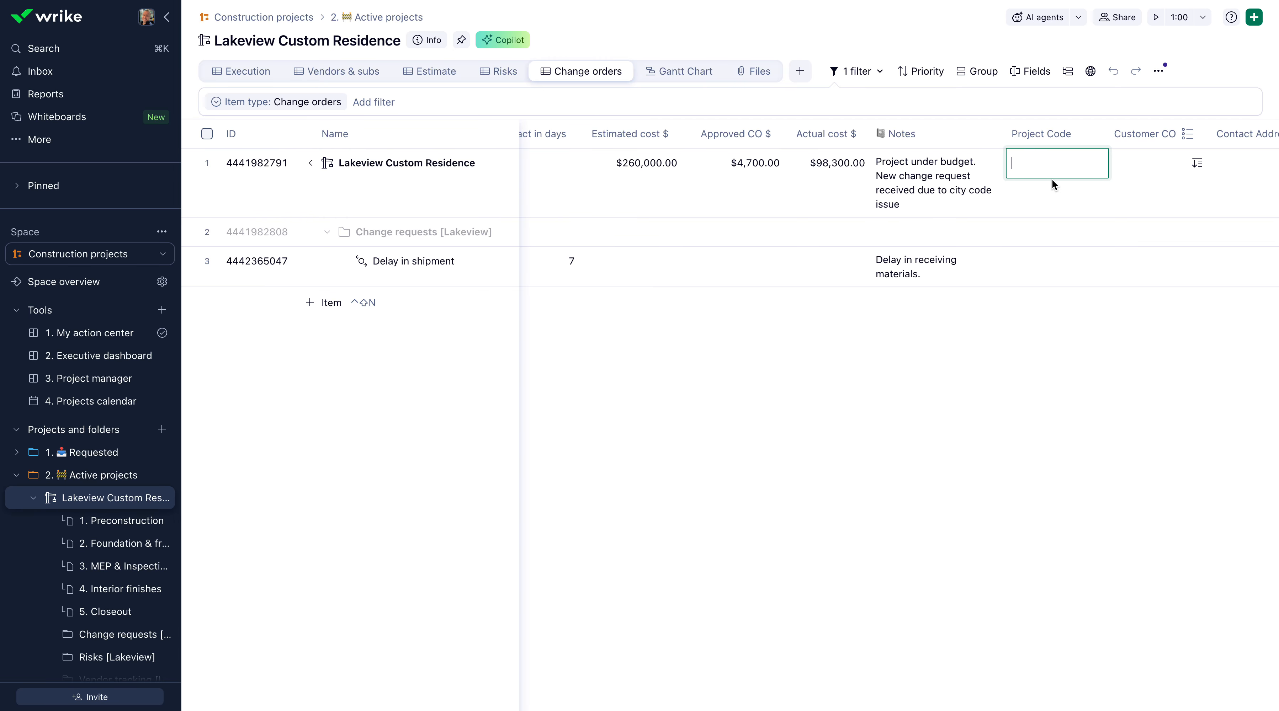
type("LCR100")
key("Return")
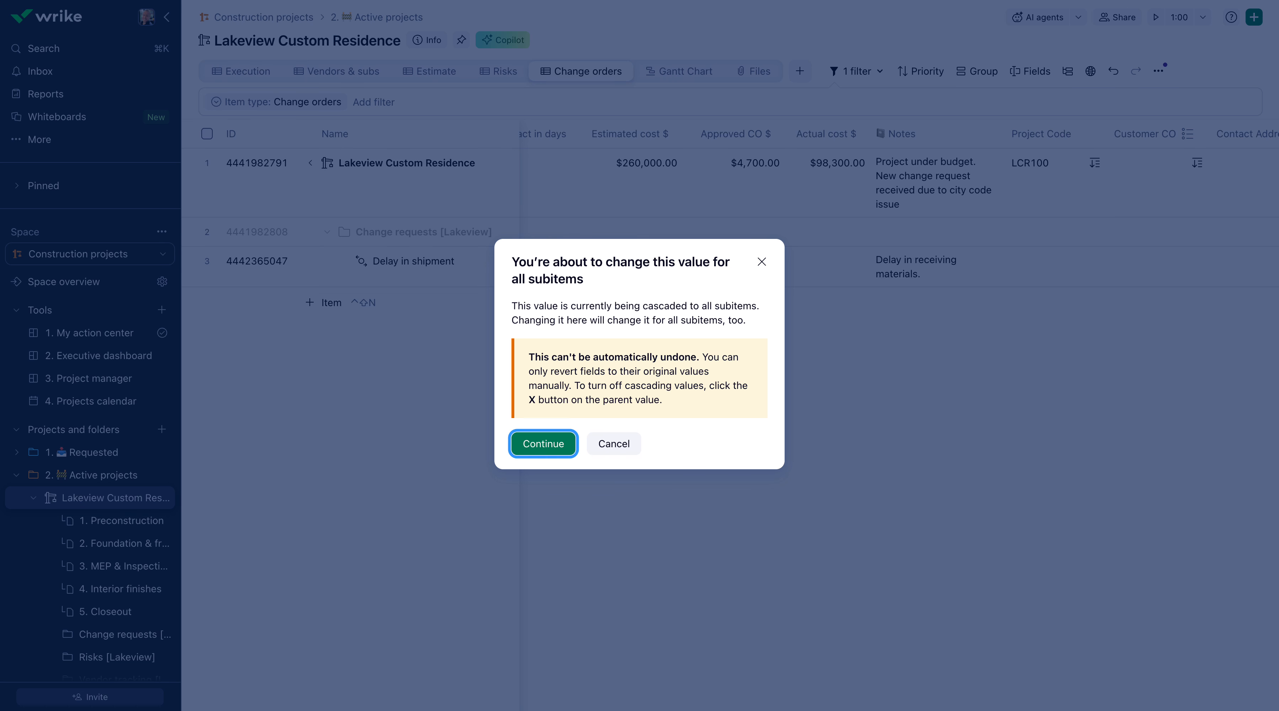
left_click(529, 454)
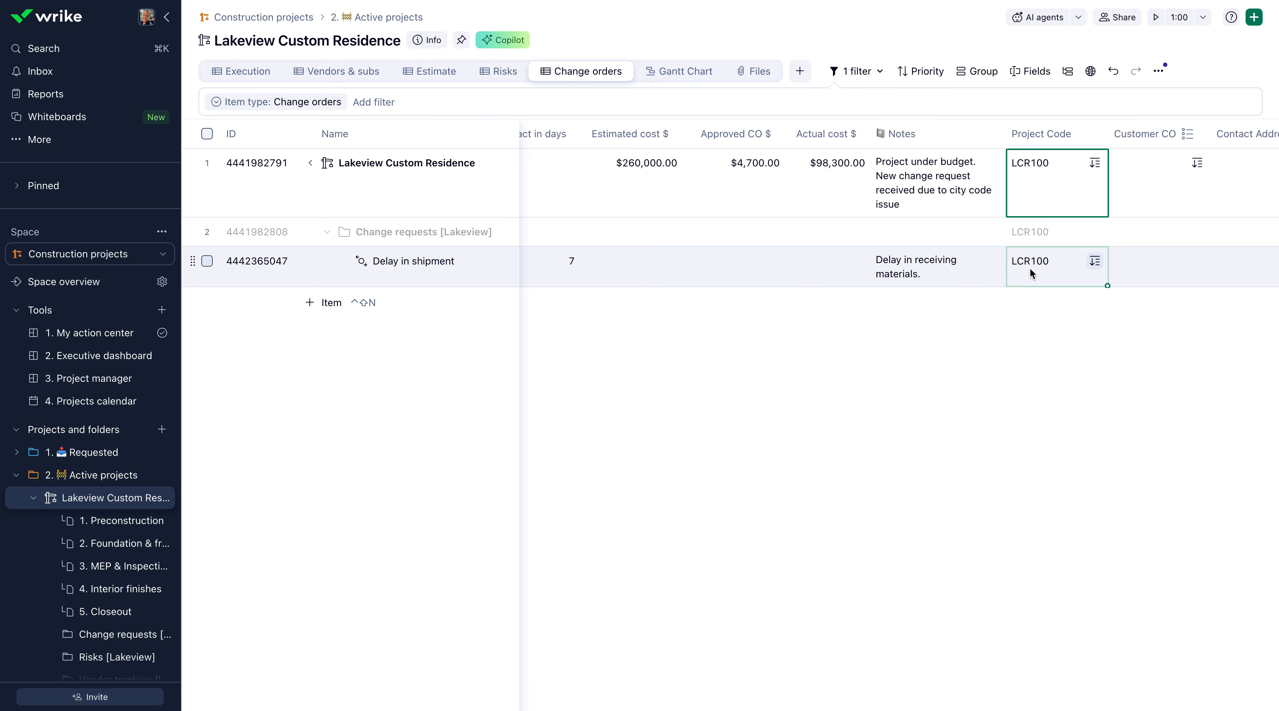
Set the project's Customer CO to Lakeview from the Customer Database and cascade the value to all subitems.
left_click(1143, 179)
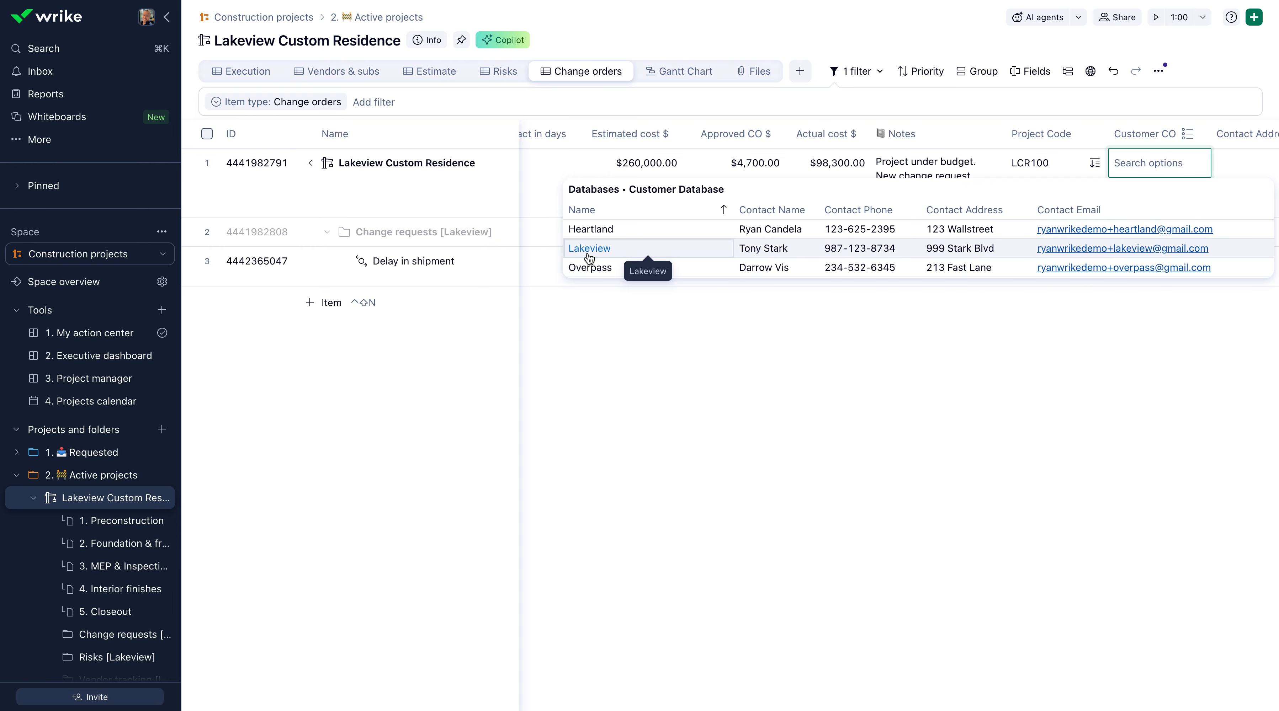
left_click(589, 248)
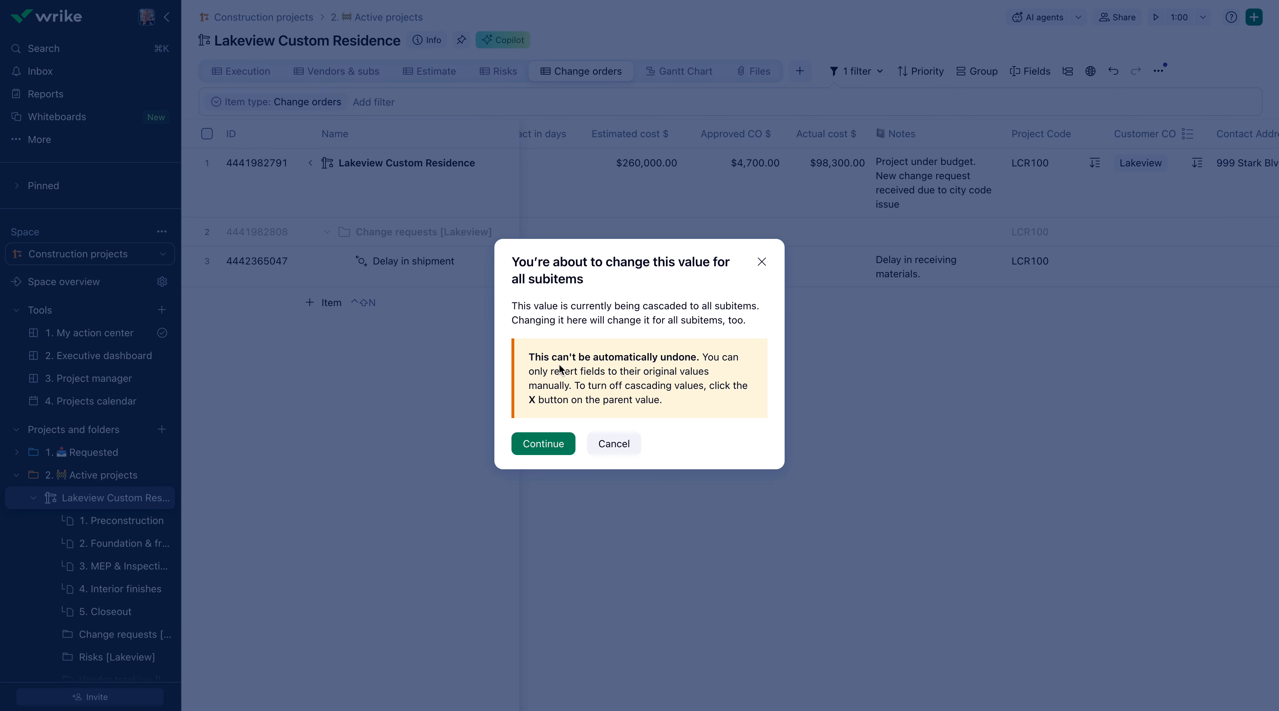
left_click(557, 442)
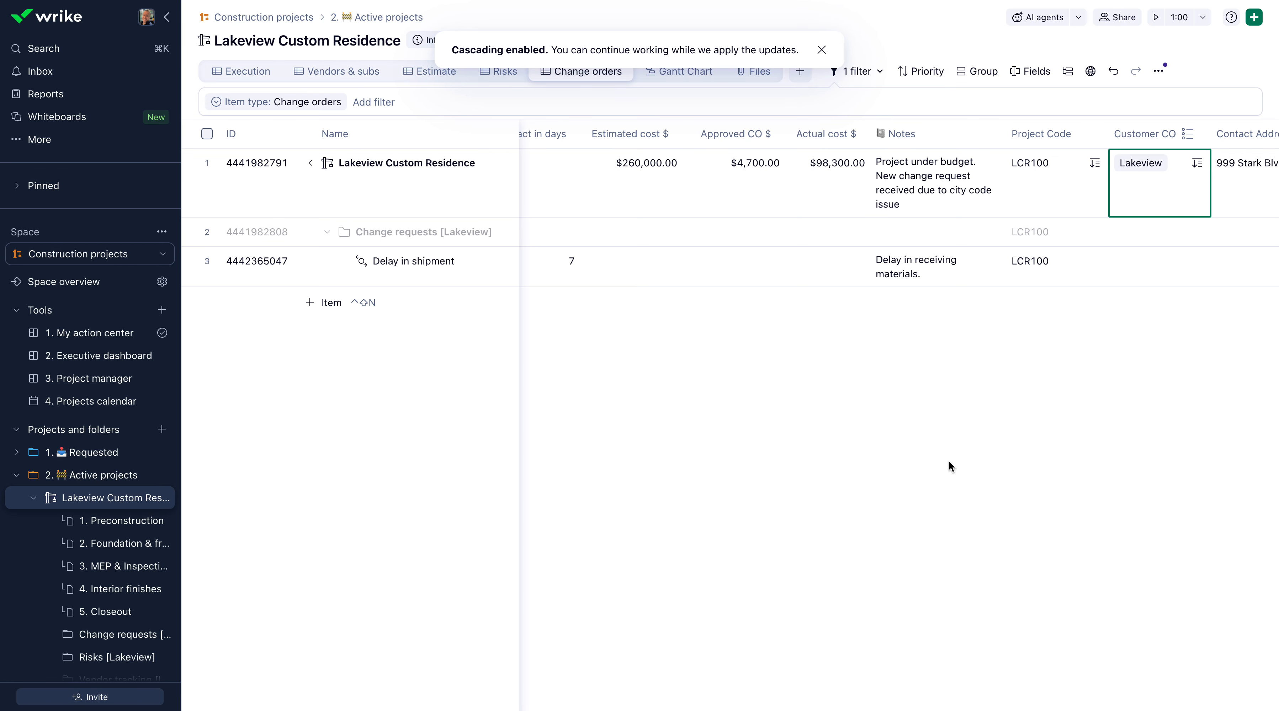
scroll(947, 461, "right", 5)
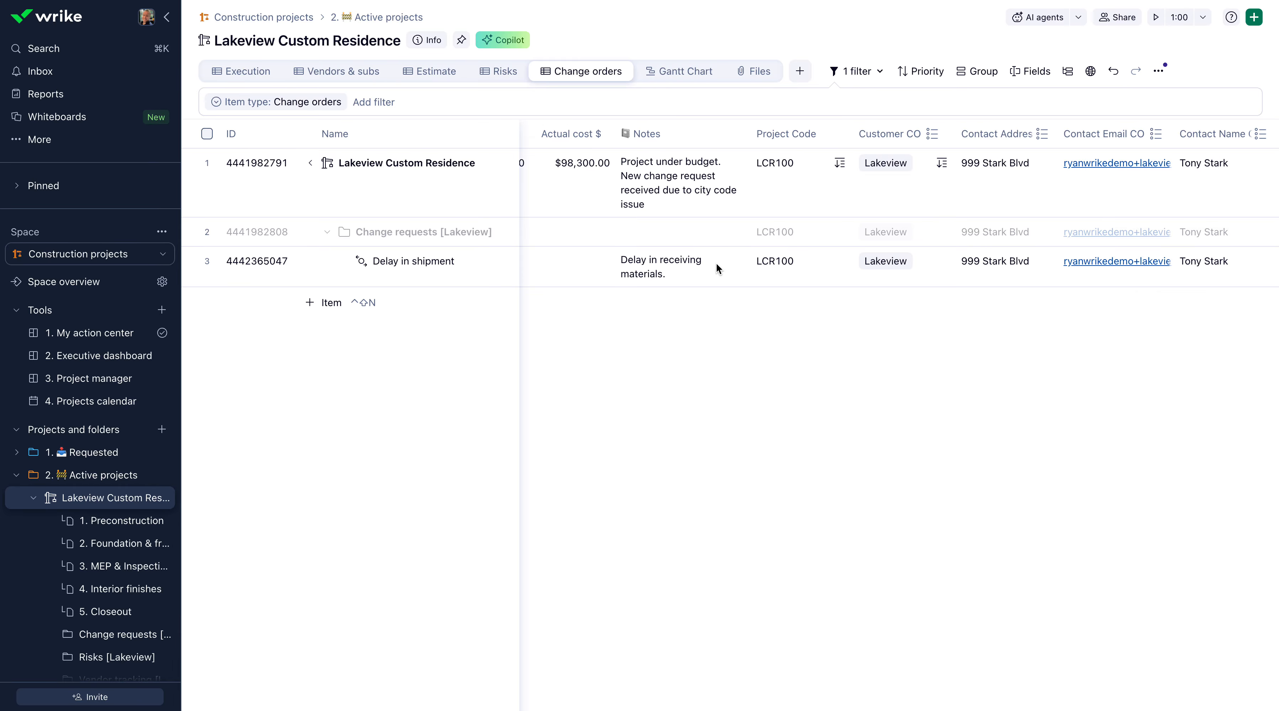
Add a Change orders subitem named "Require additional lumber" under the Change requests [Lakeview] folder.
scroll(716, 263, "left", 10)
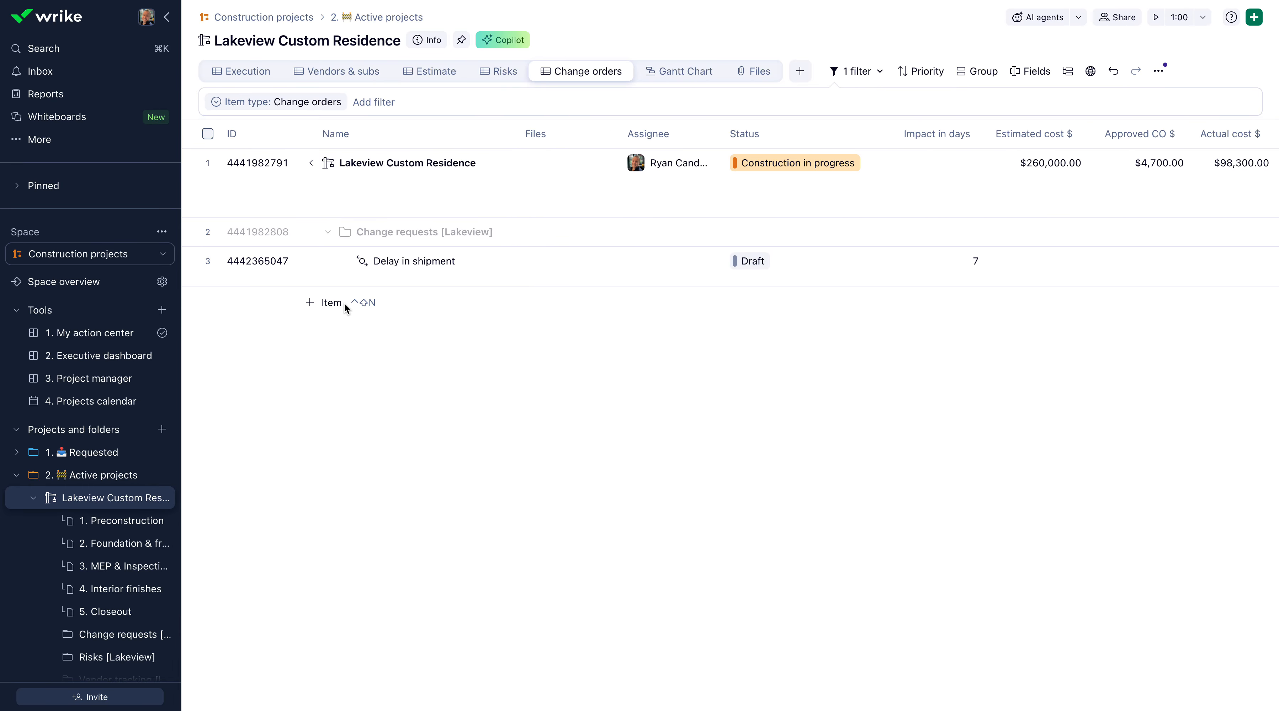
right_click(396, 230)
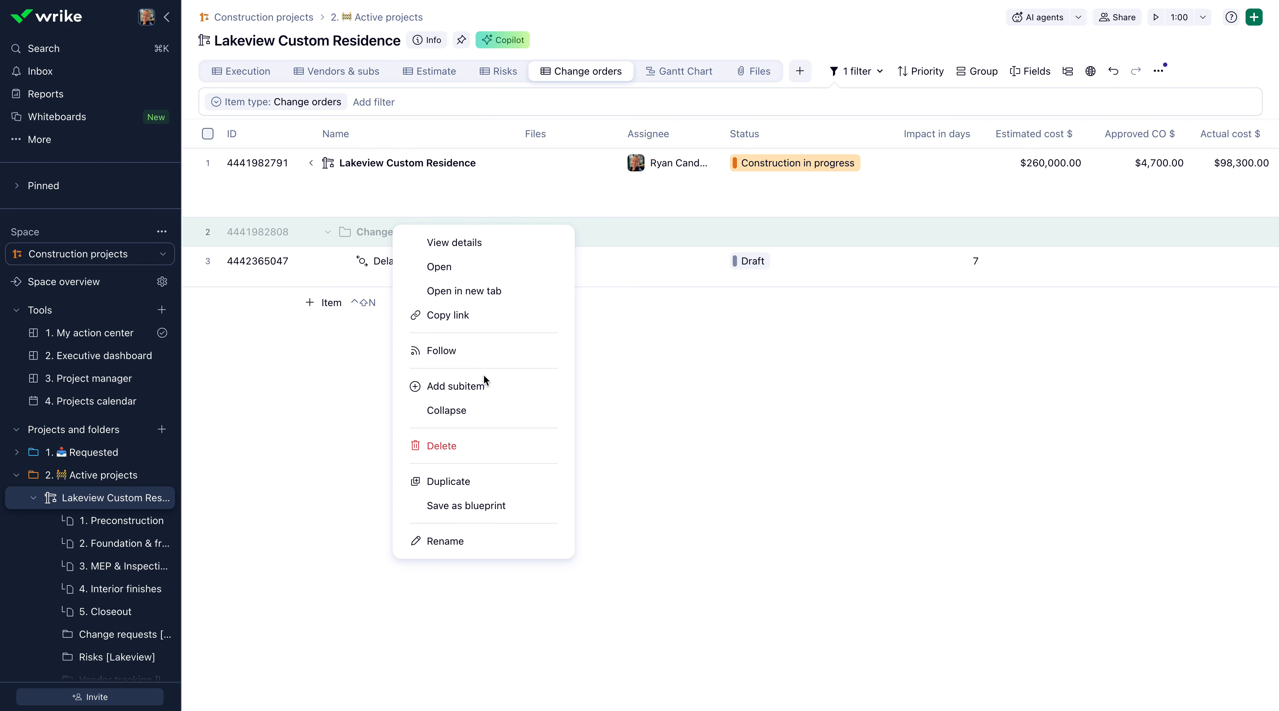
left_click(483, 386)
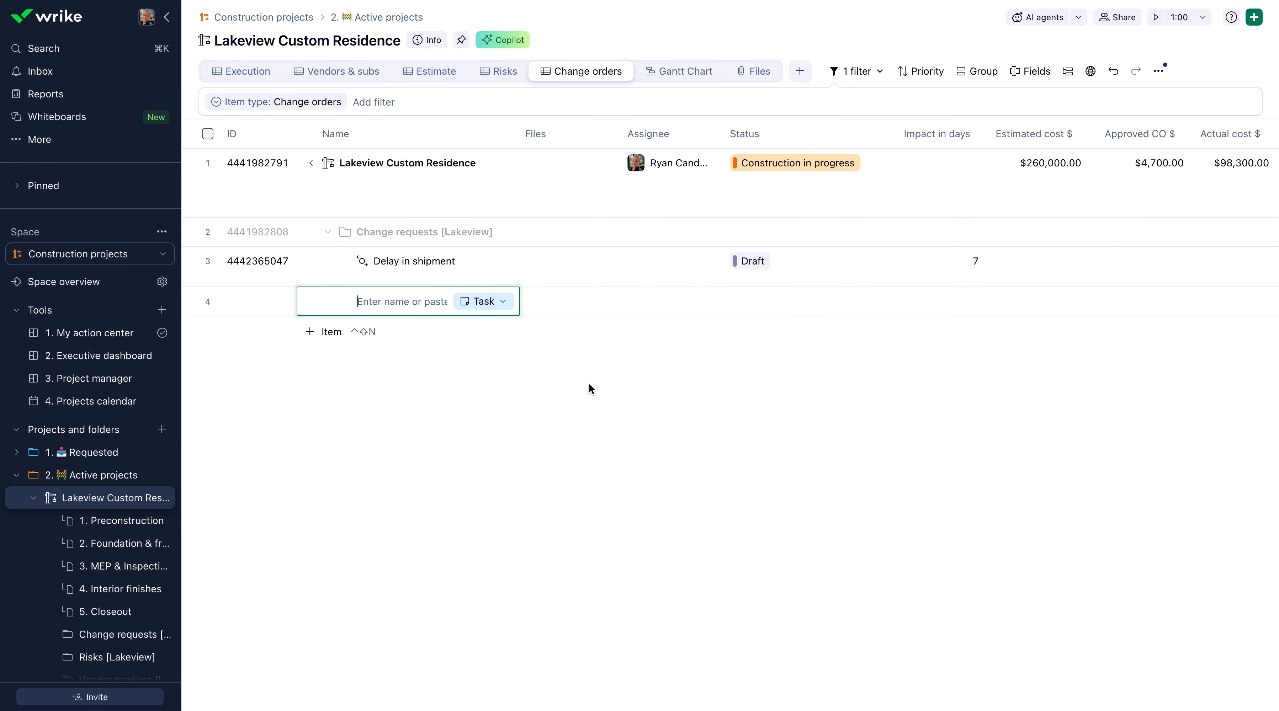
left_click(495, 302)
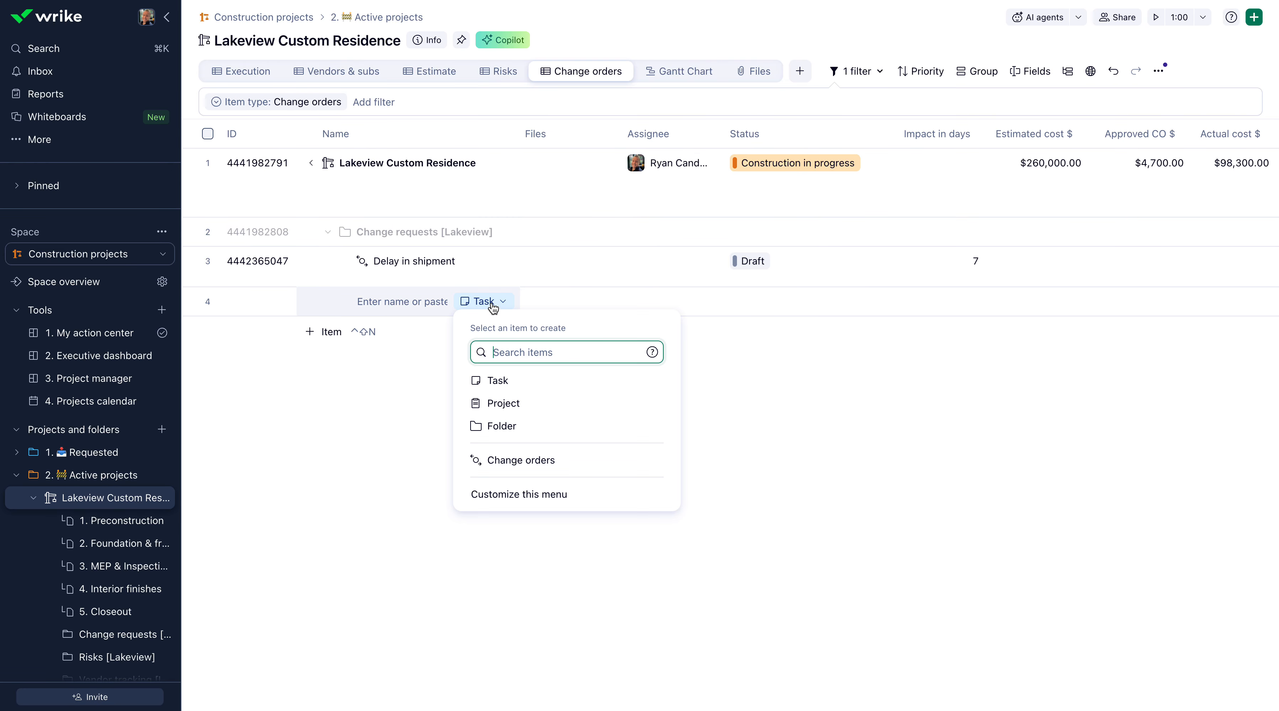
left_click(546, 465)
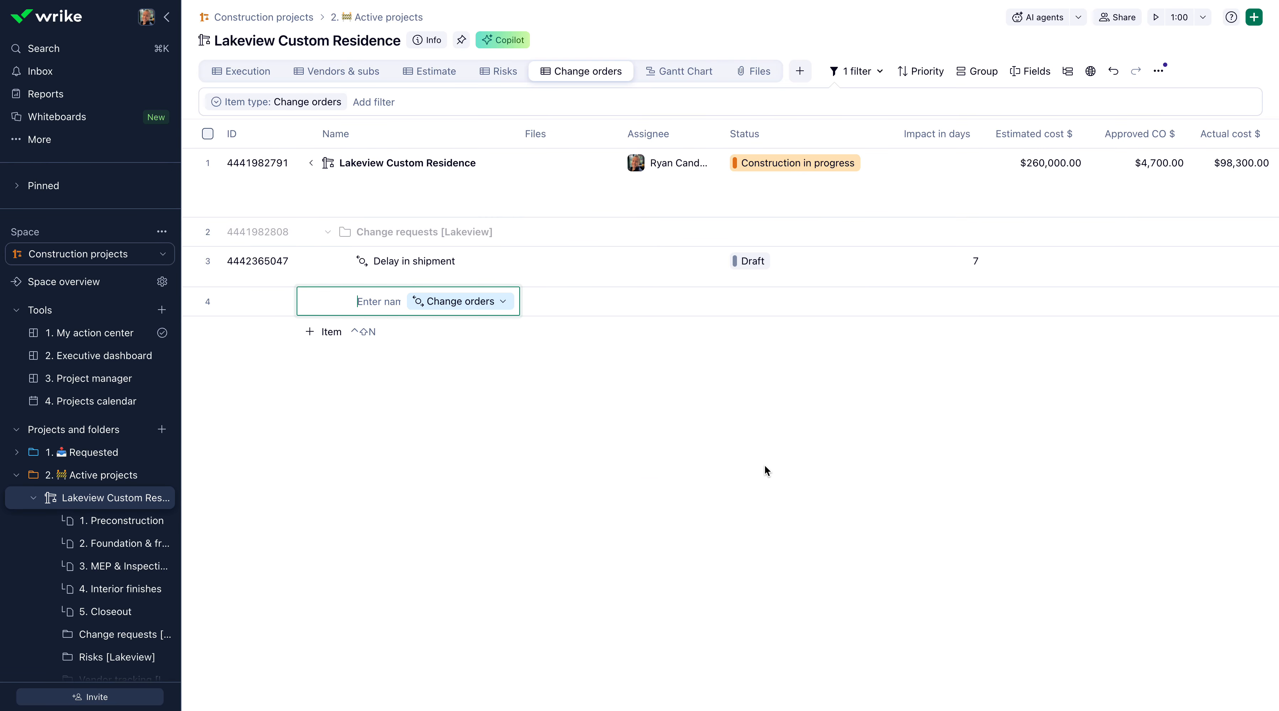
type("Request for additional")
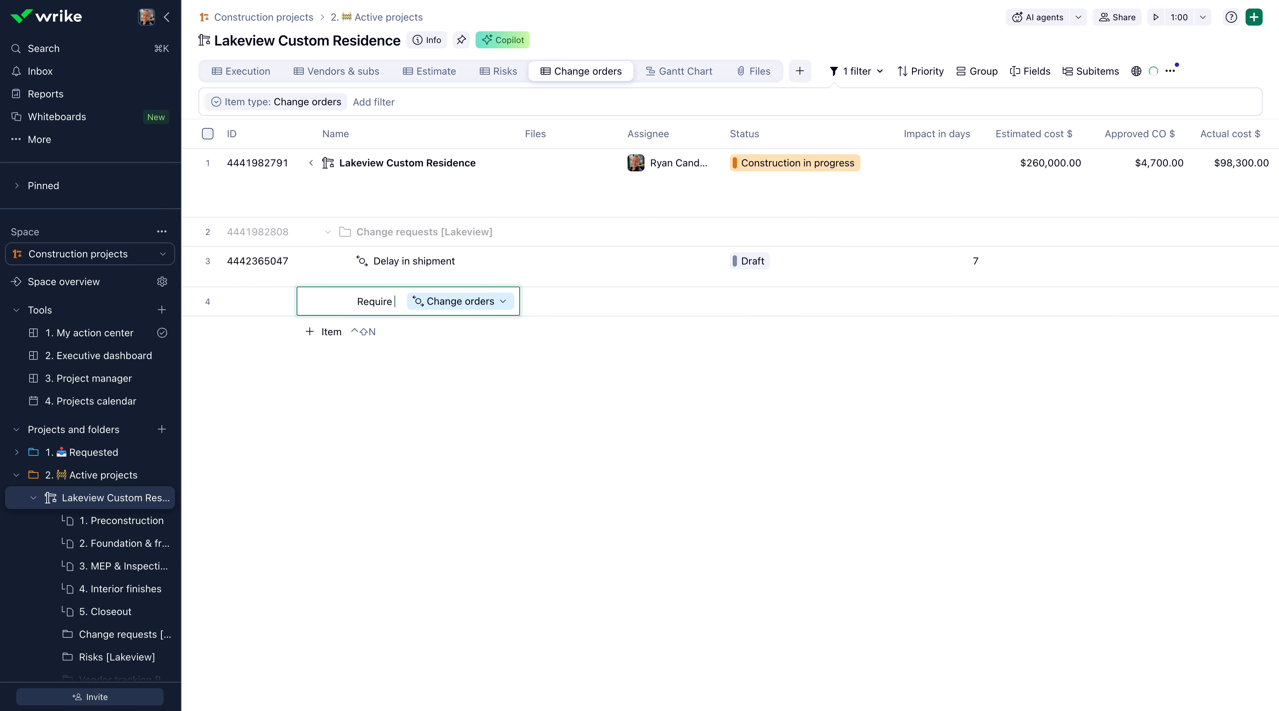
type(" lumber")
key("Return")
key("Escape")
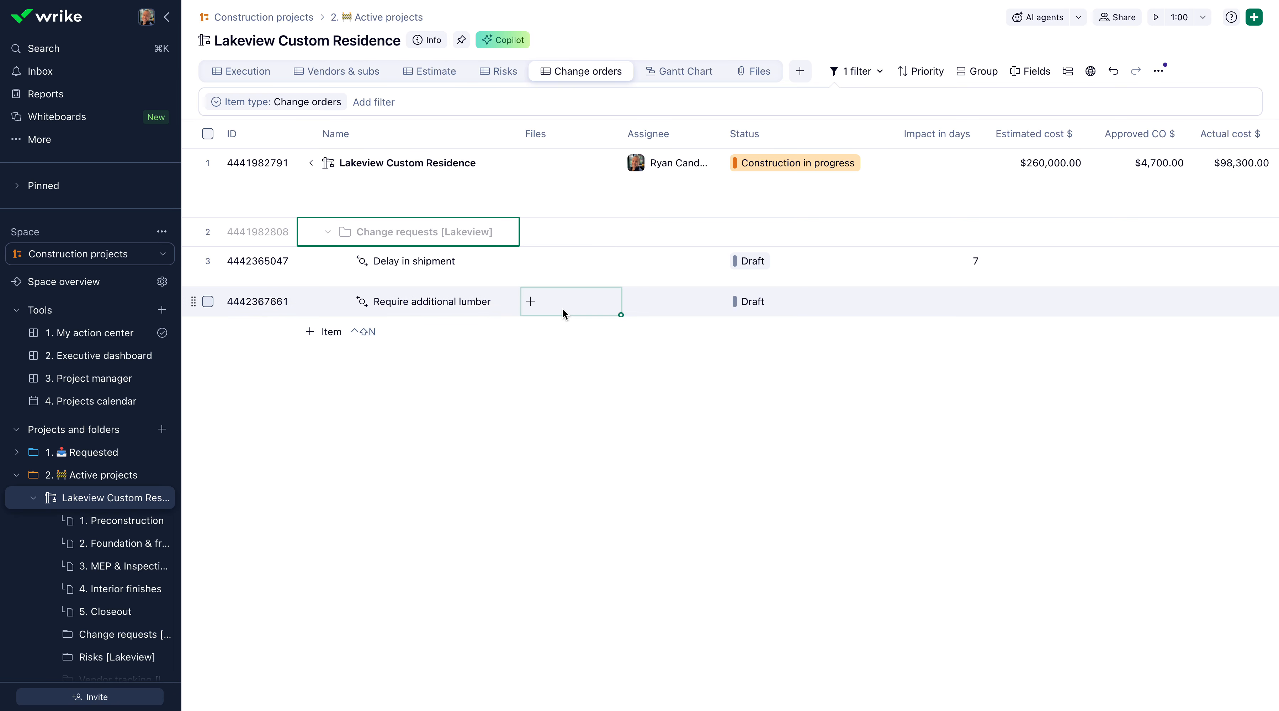
Assign the "Require additional lumber" change order to the same person as the parent project.
left_click(637, 309)
left_click(699, 363)
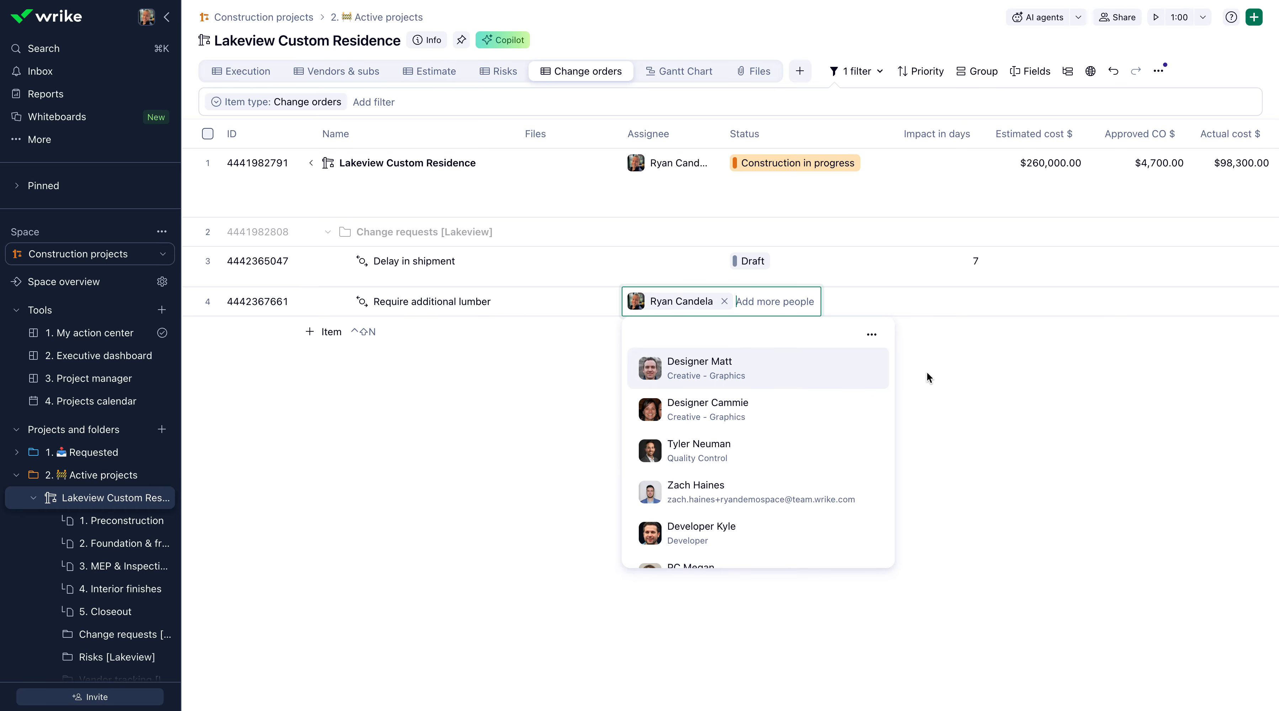
left_click(1165, 383)
Set the lumber change order's impact to 2 days and its estimated cost to $5,000.
scroll(899, 350, "right", 4)
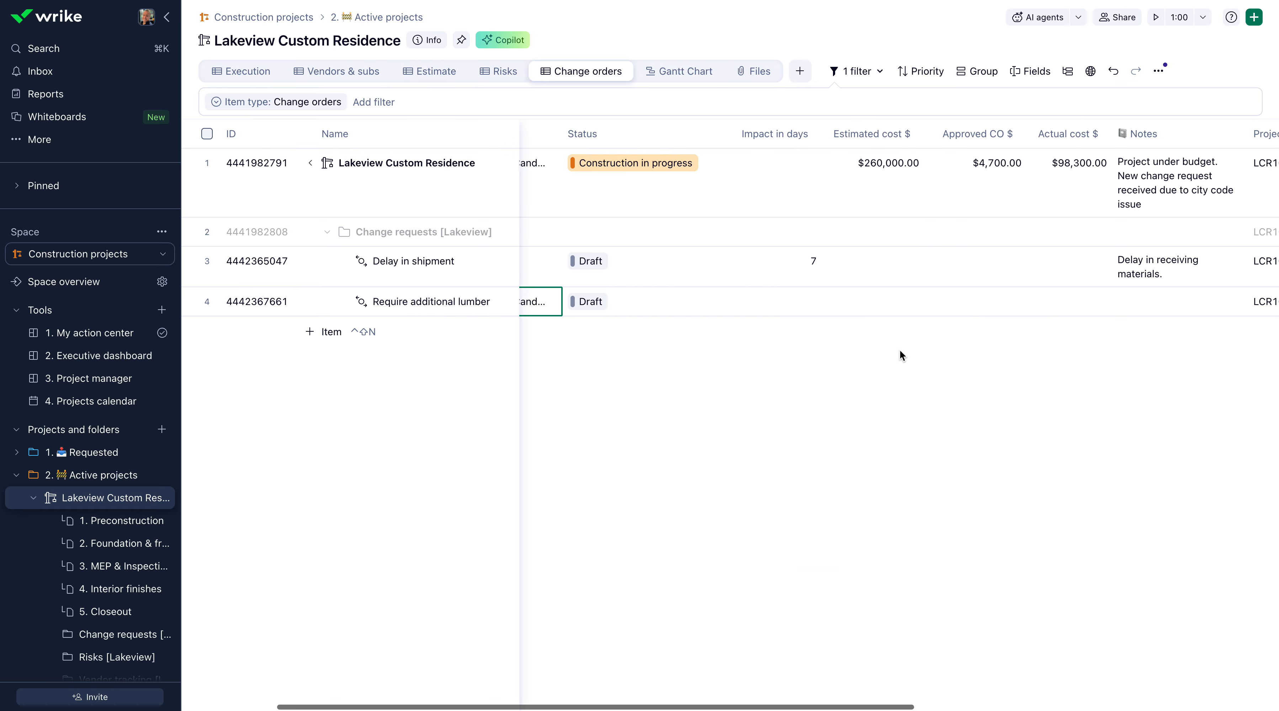
left_click(757, 306)
type("2")
key("Return")
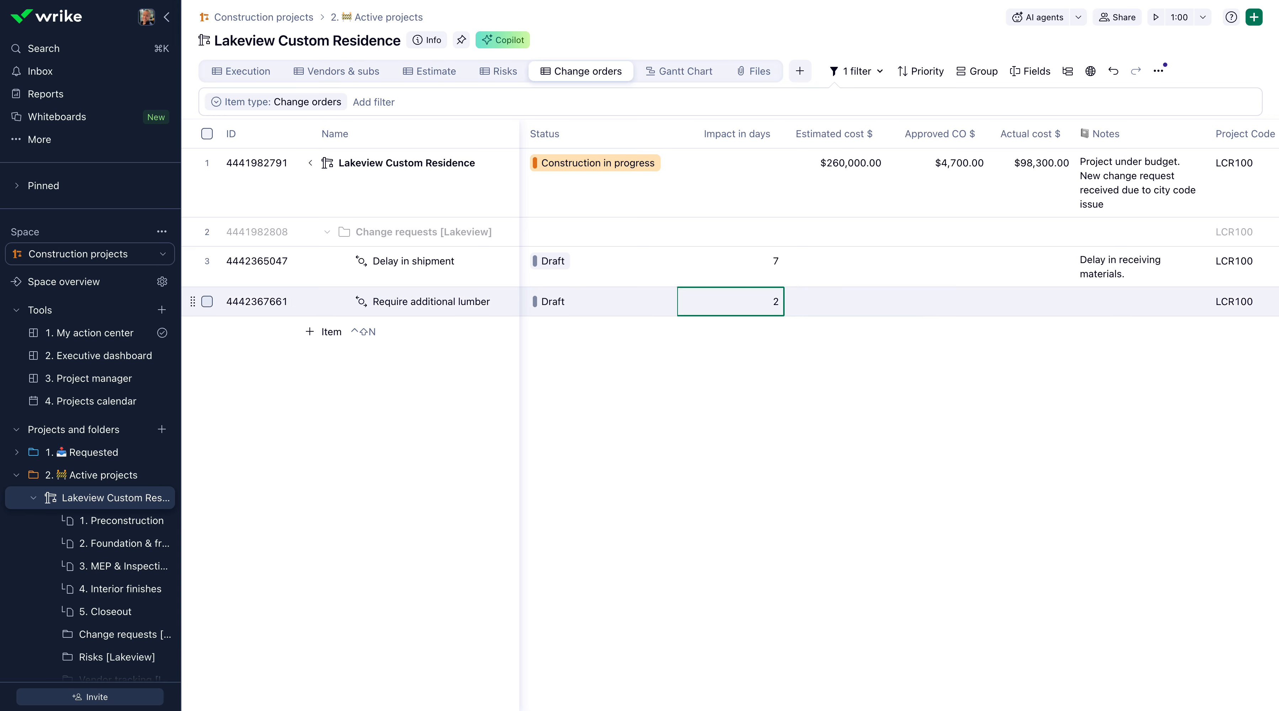
left_click(847, 308)
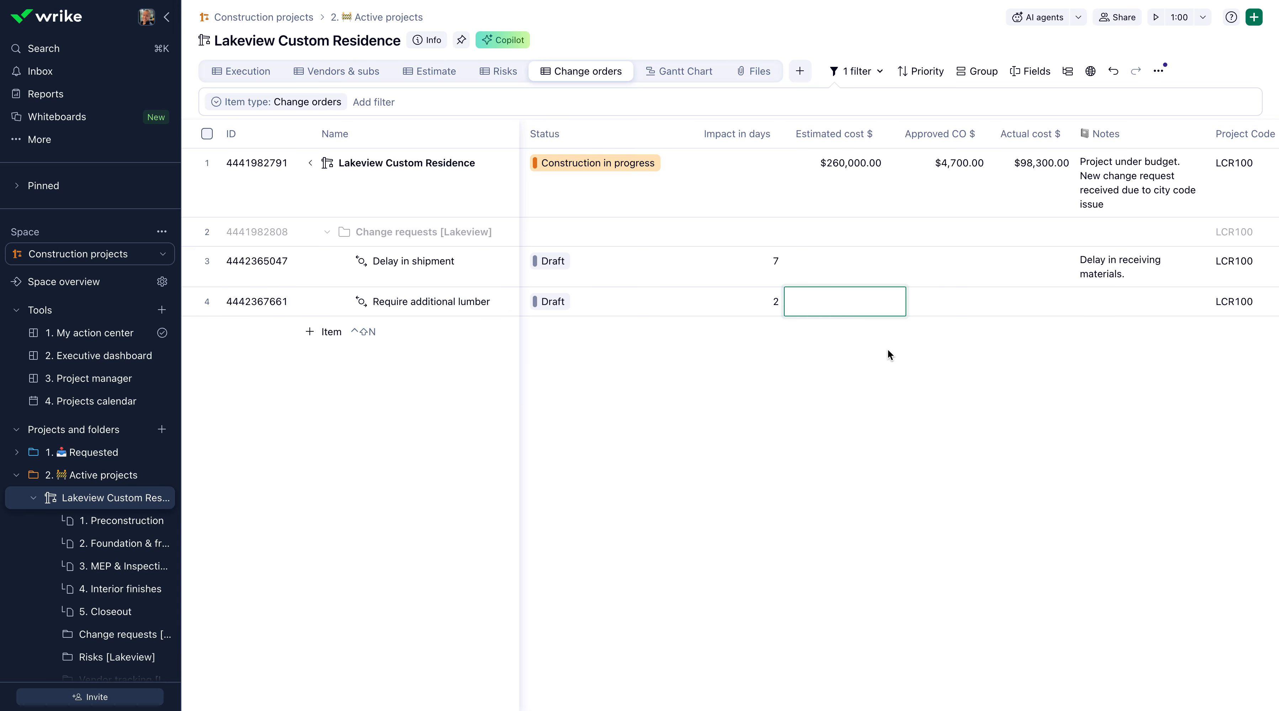
type("5000")
key("Return")
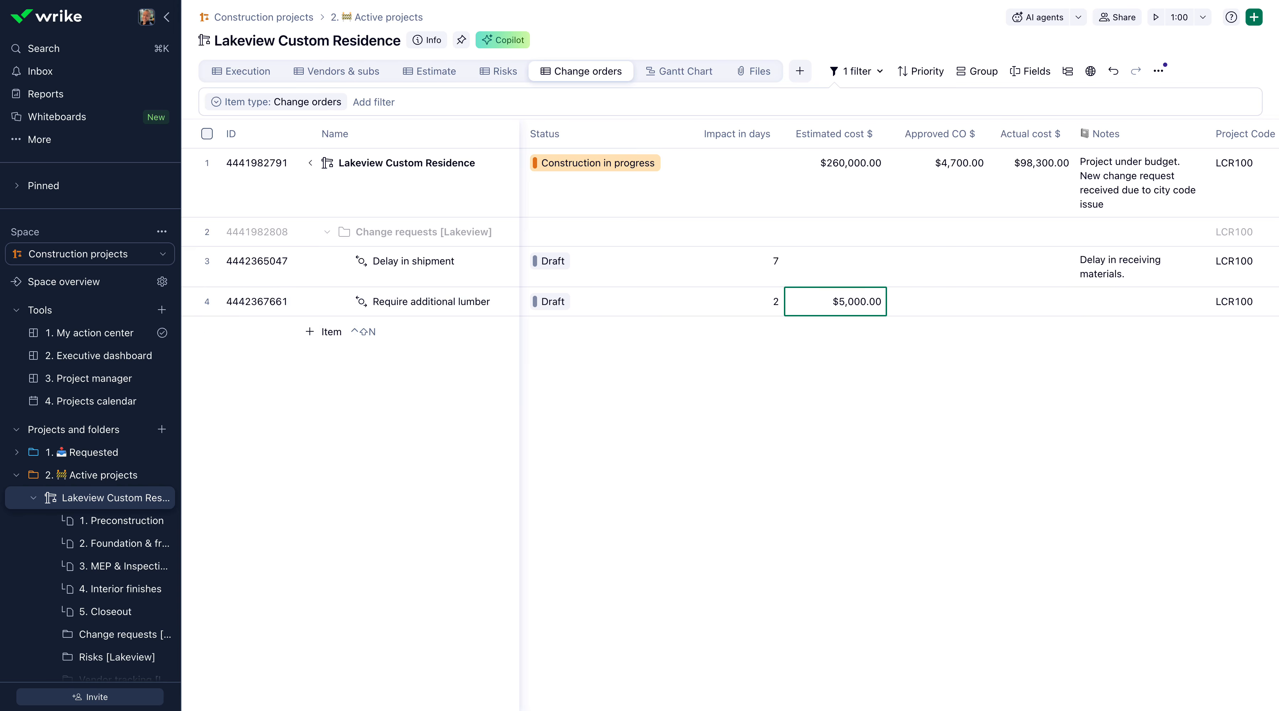
Enter the note "Need add'l lumber to finish framing." for the "Require additional lumber" change order.
left_click(1106, 298)
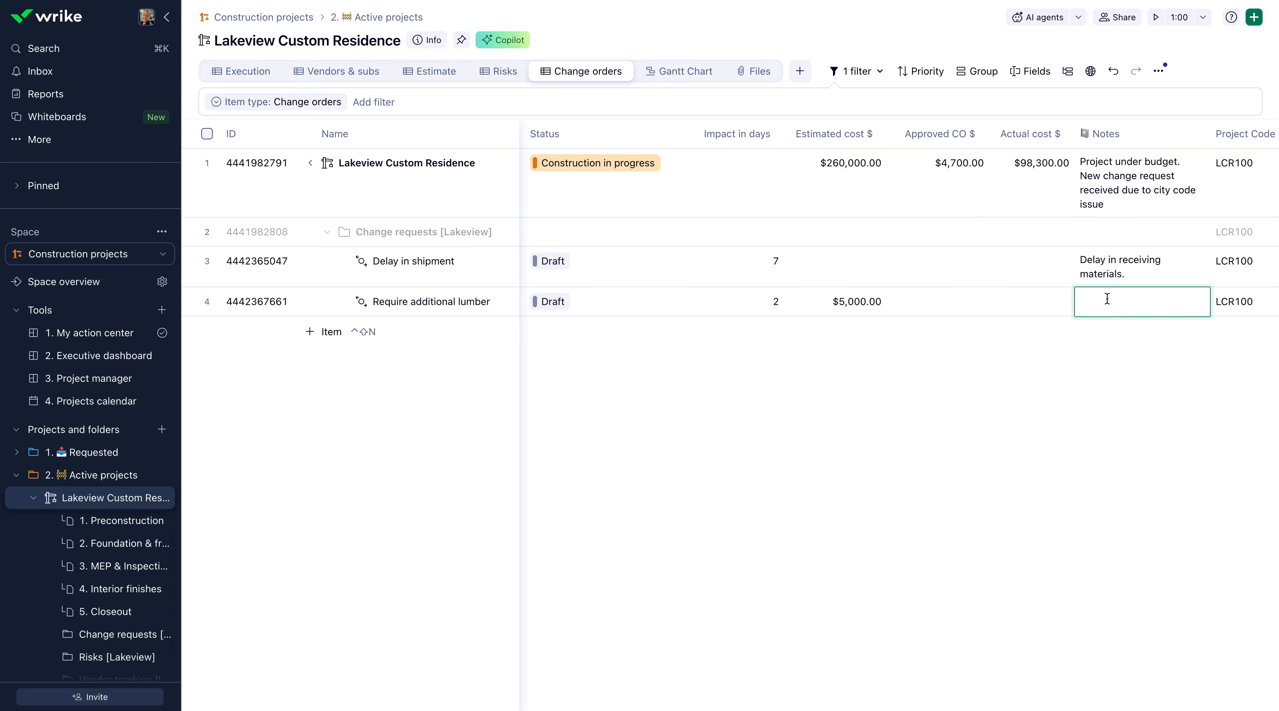
type("Need add'l lumber to finish framing.")
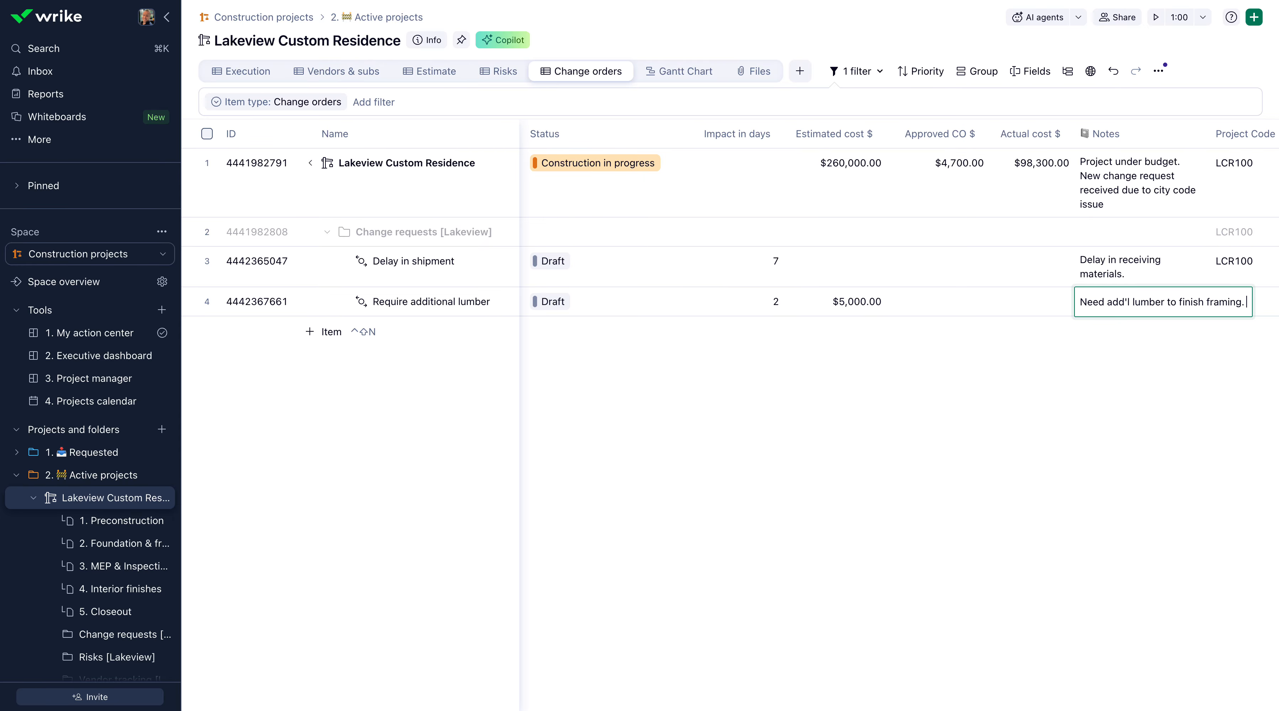
key("Return")
Check the project code and customer database details inherited by the "Require additional lumber" change order.
scroll(1062, 360, "right", 5)
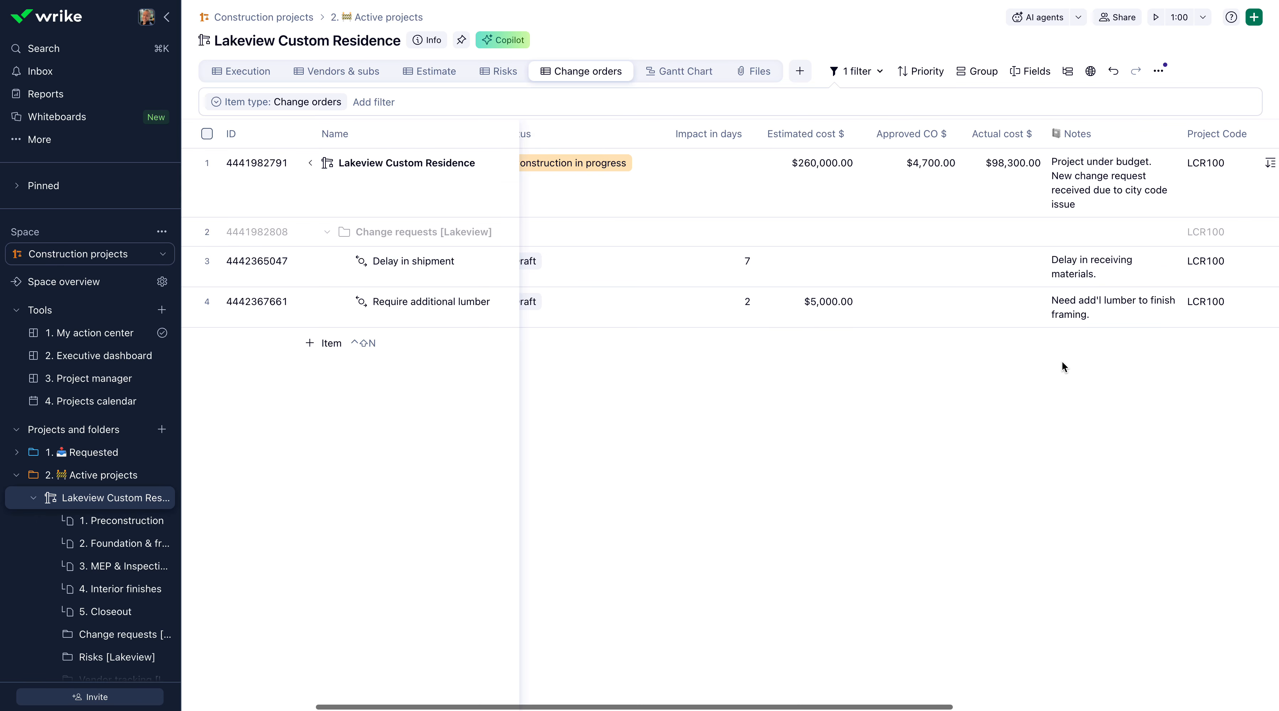
scroll(1060, 361, "right", 5)
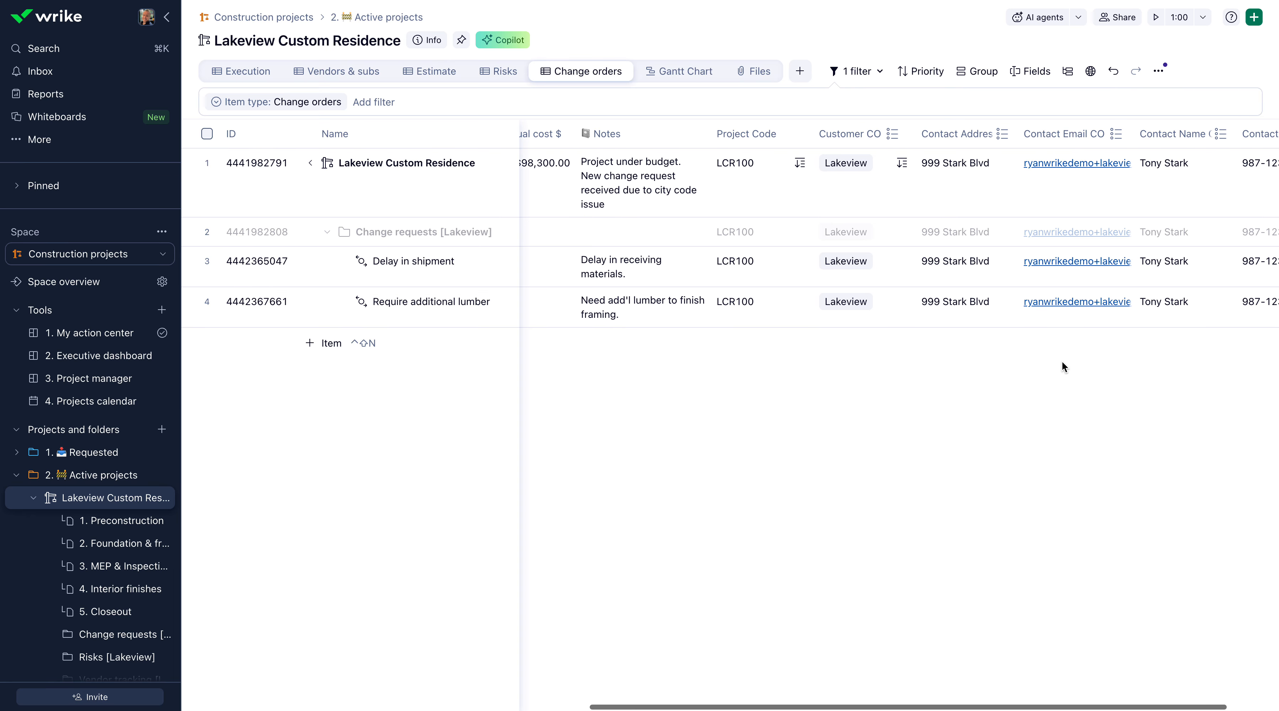
left_click(744, 311)
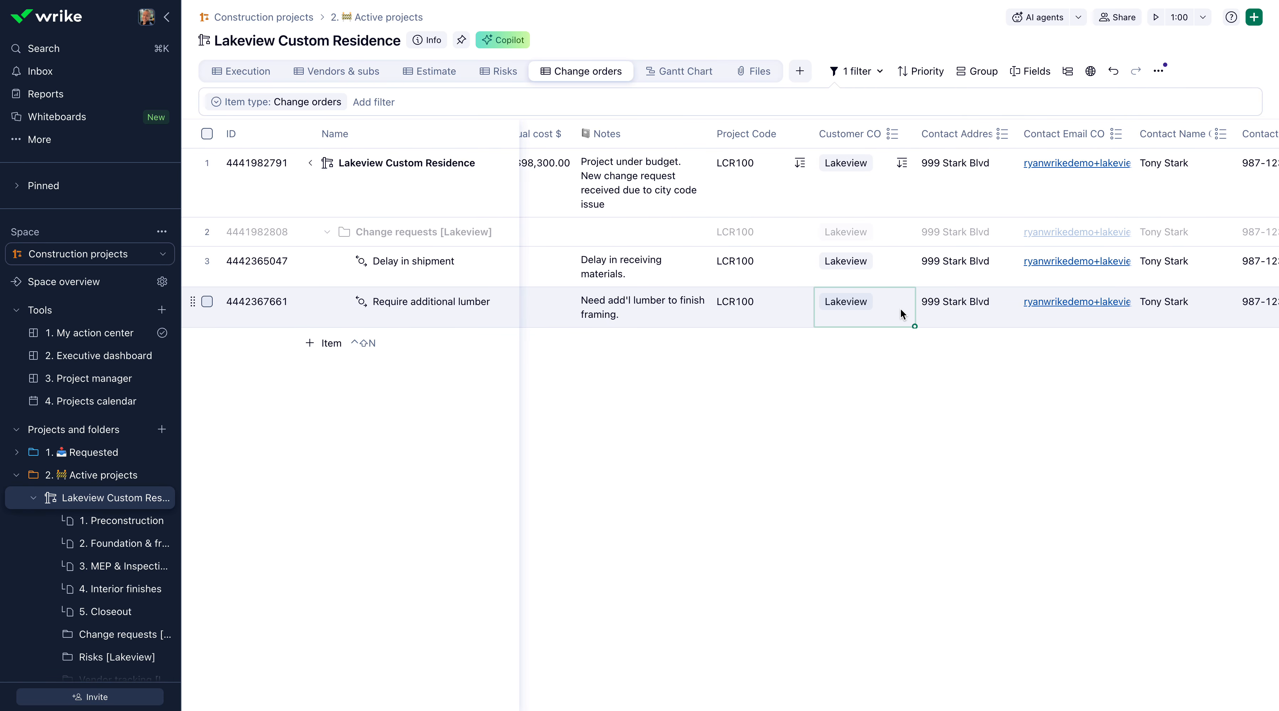
left_click(667, 312)
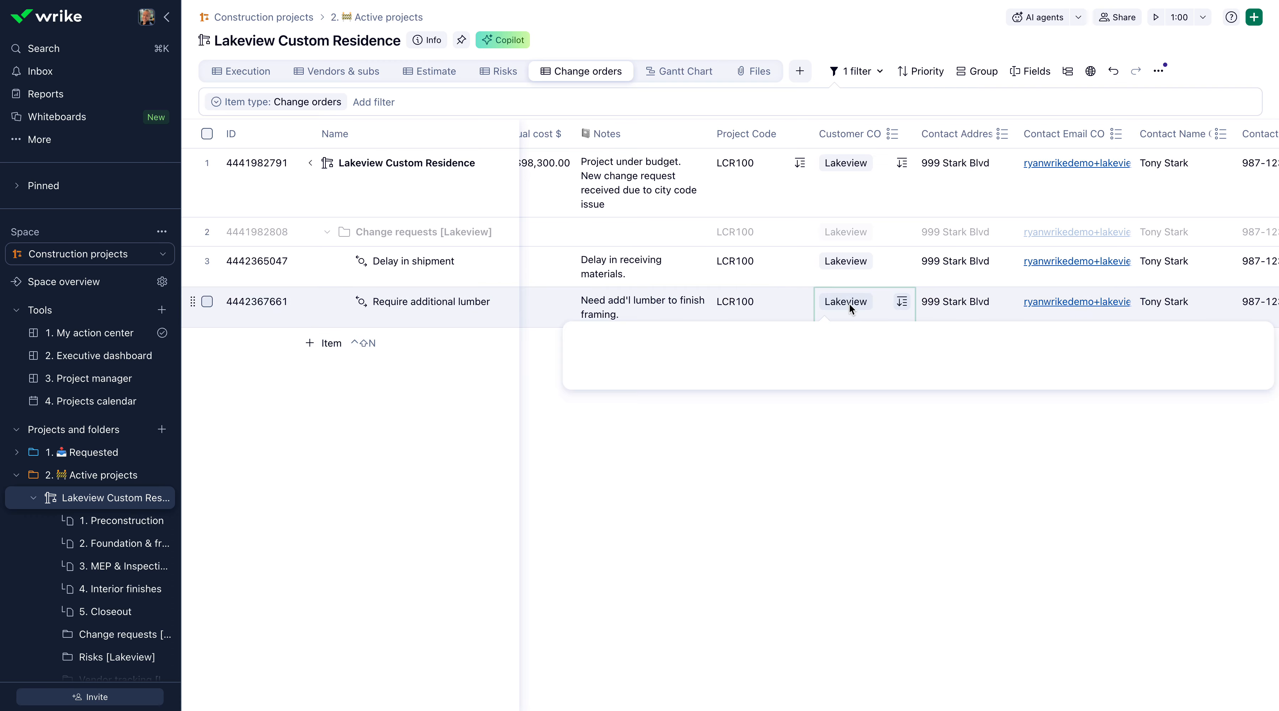
mouse_move(866, 303)
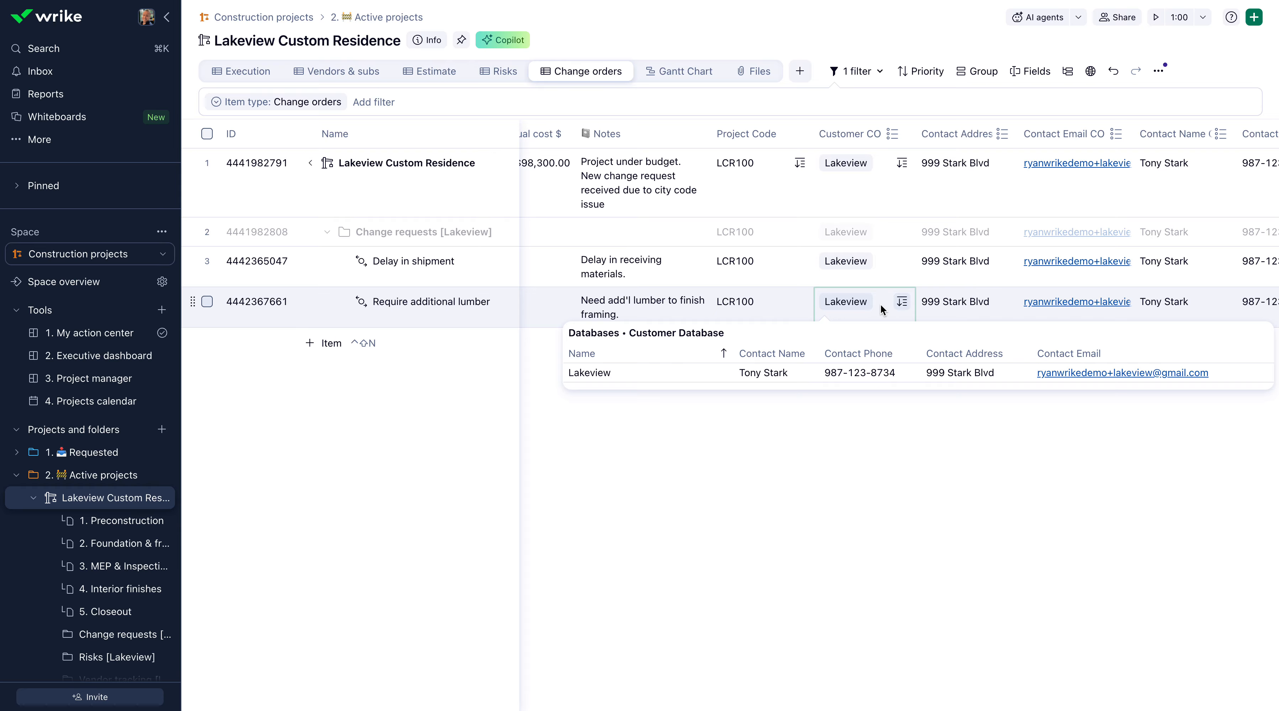
Set the lumber change order's status to Generate CO and review the attached change order PDF through its signature section.
scroll(880, 303, "left", 10)
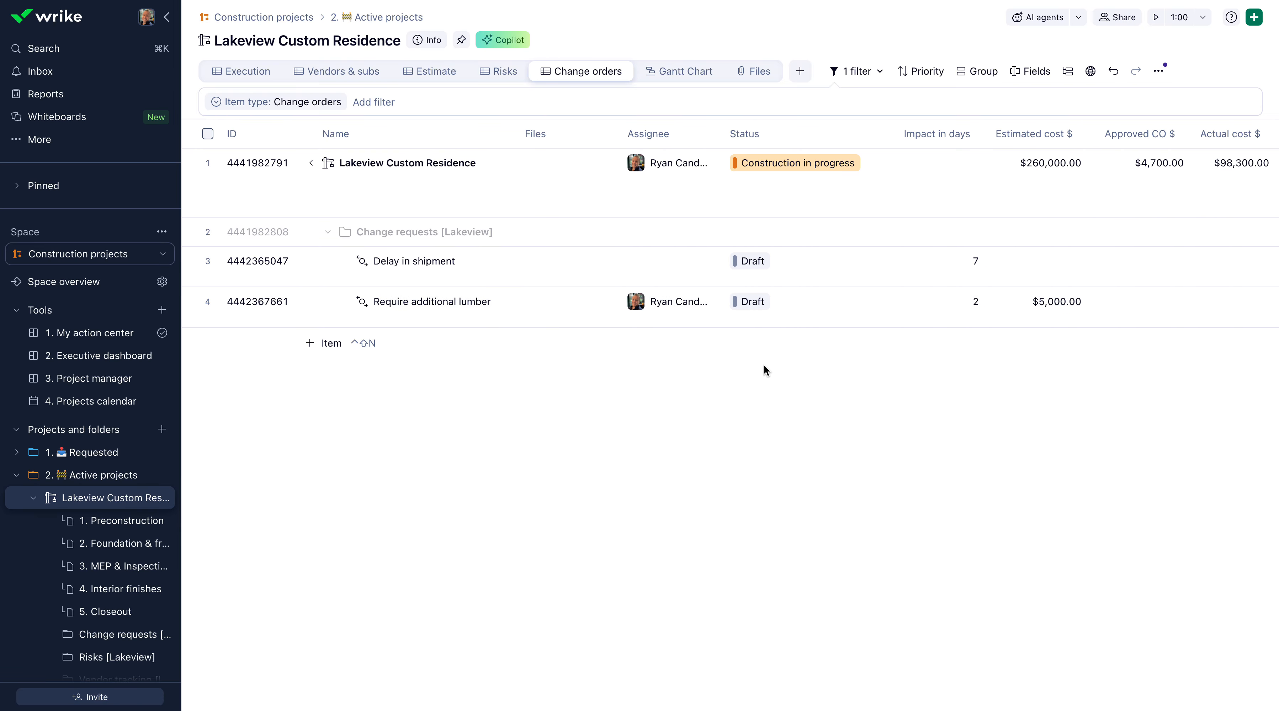
left_click(792, 303)
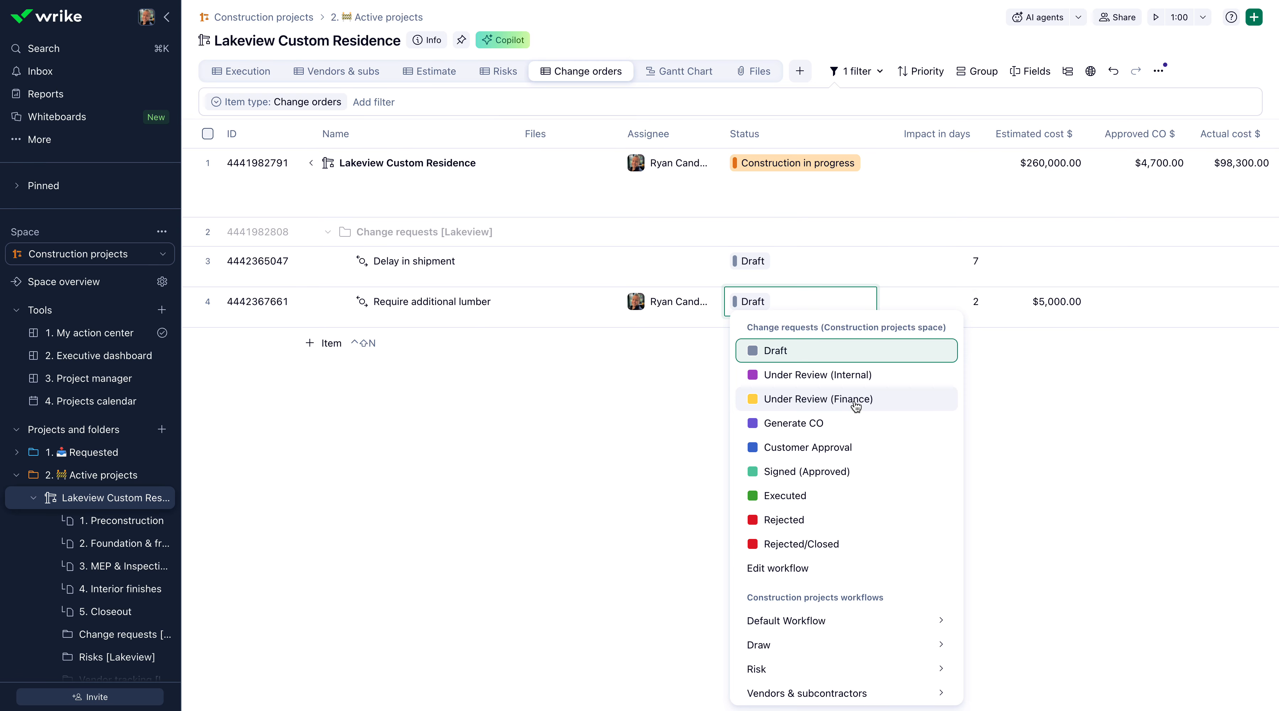
left_click(867, 424)
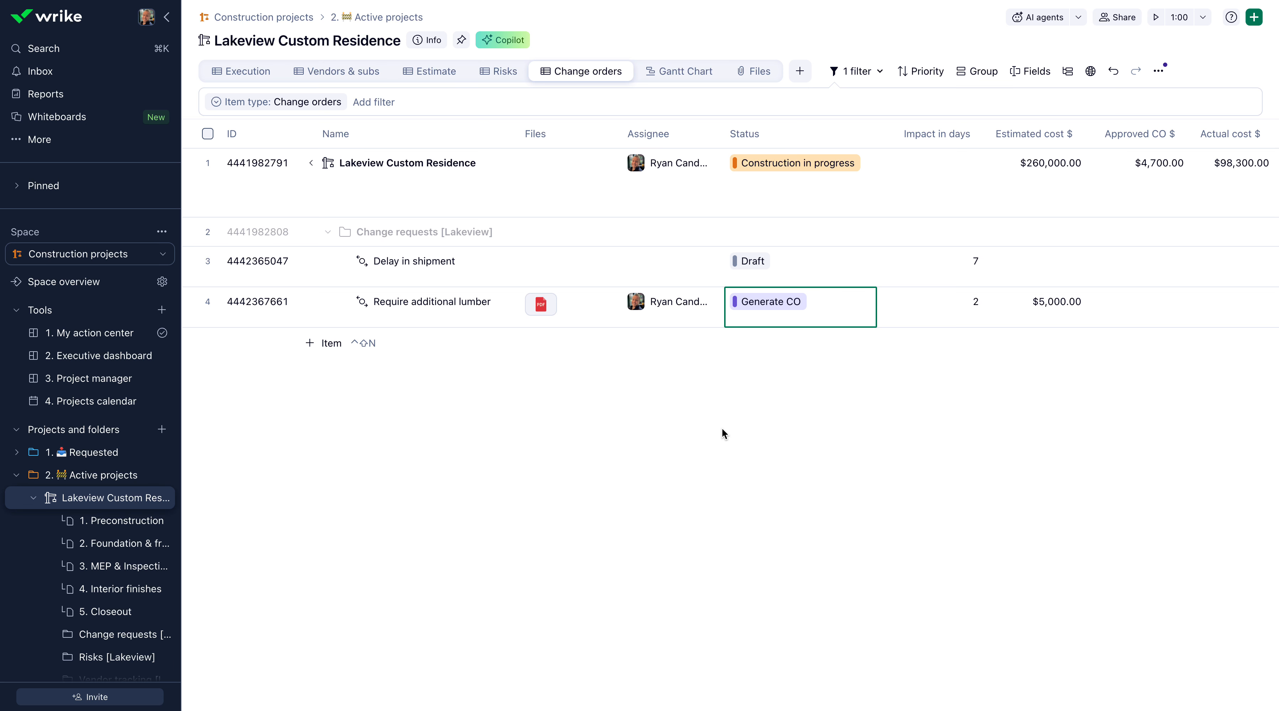
left_click(541, 305)
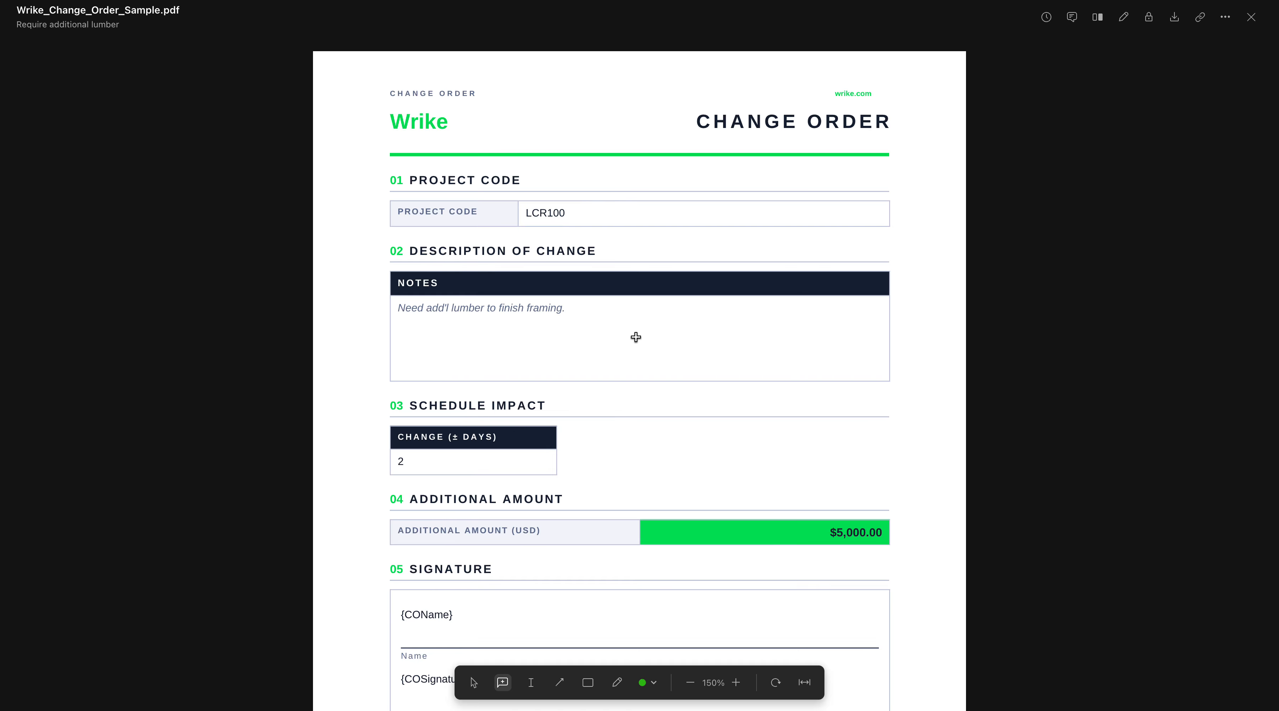
scroll(636, 337, "down", 5)
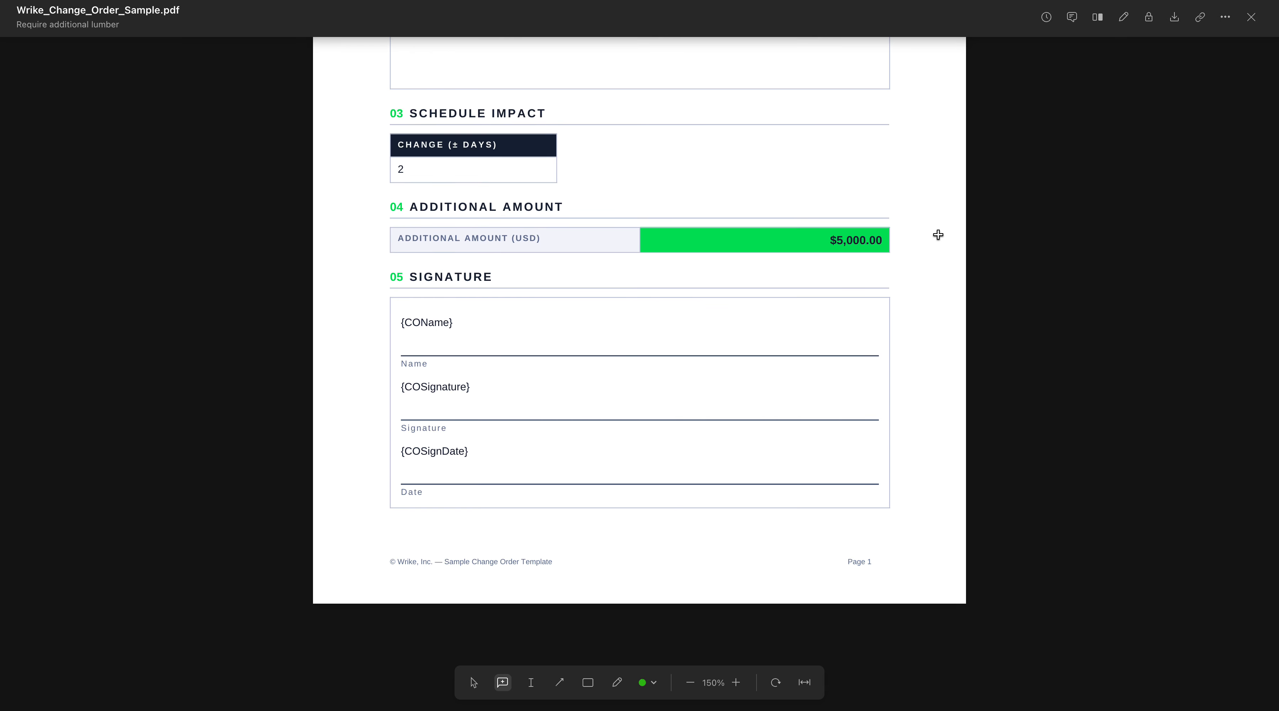
Review the change order PDF's project code, notes, schedule impact and additional amount sections, and close the preview.
scroll(827, 260, "up", 1)
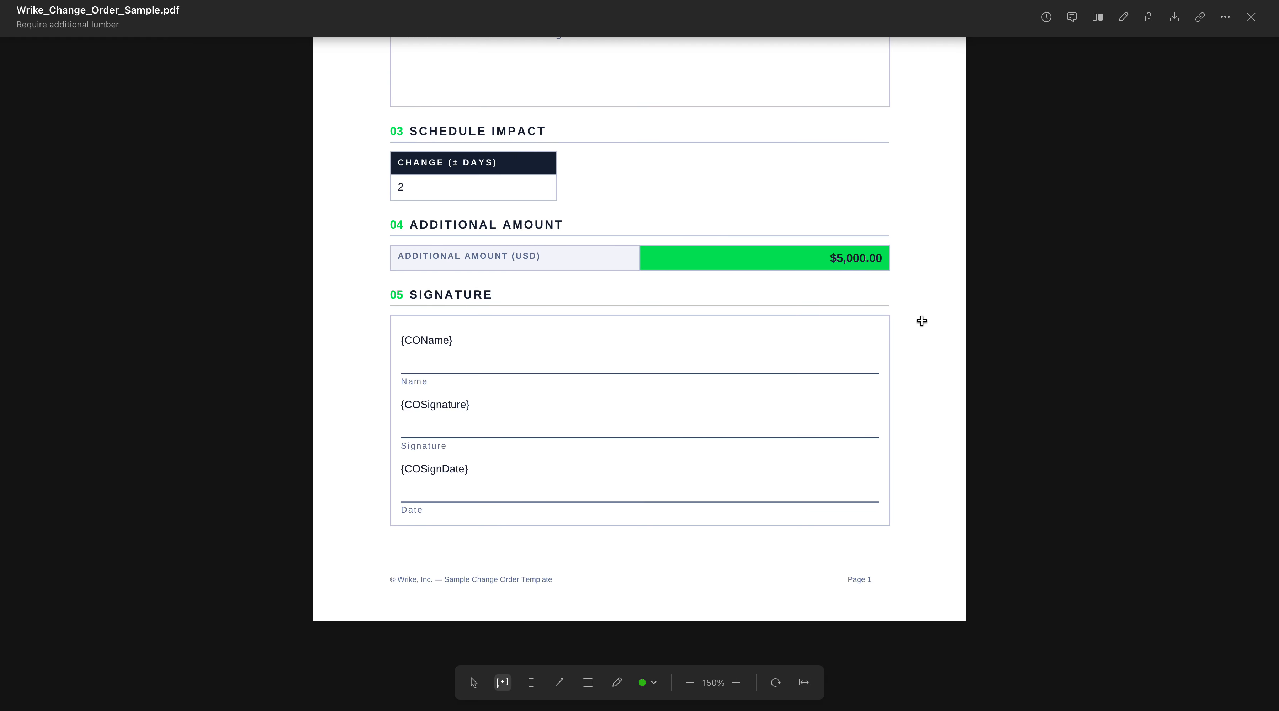
scroll(1041, 286, "up", 5)
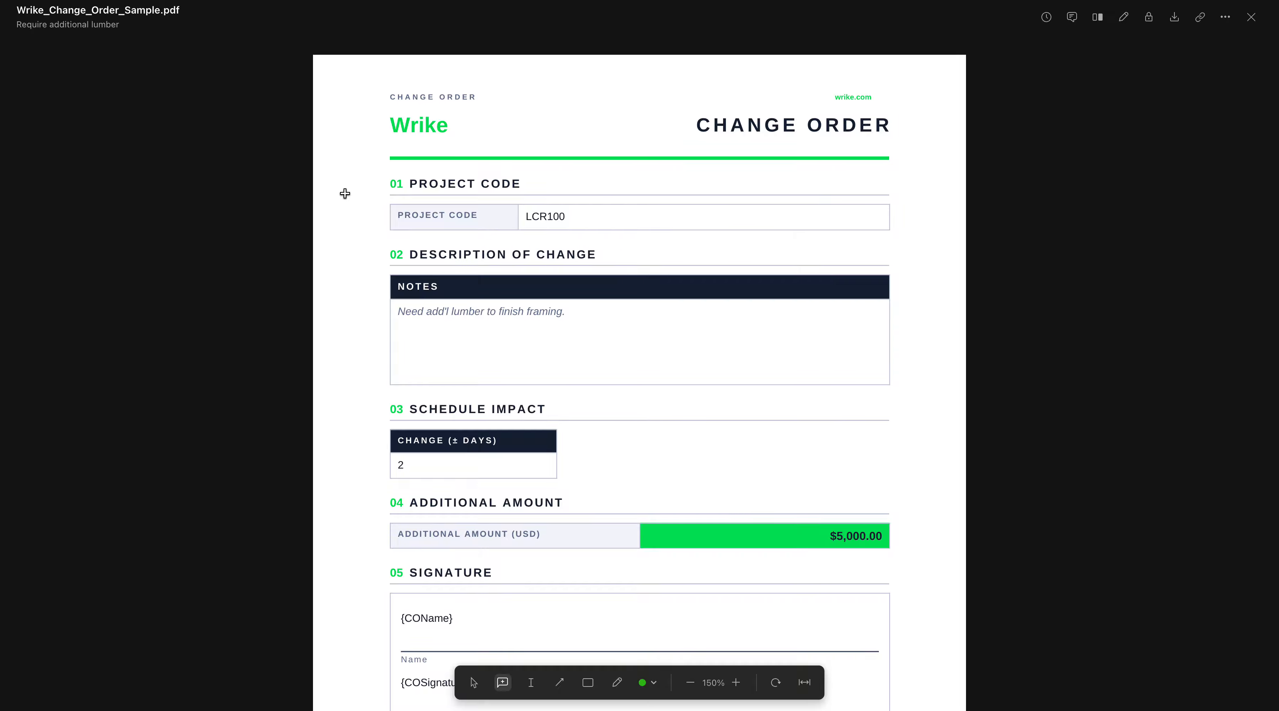
left_click(1251, 17)
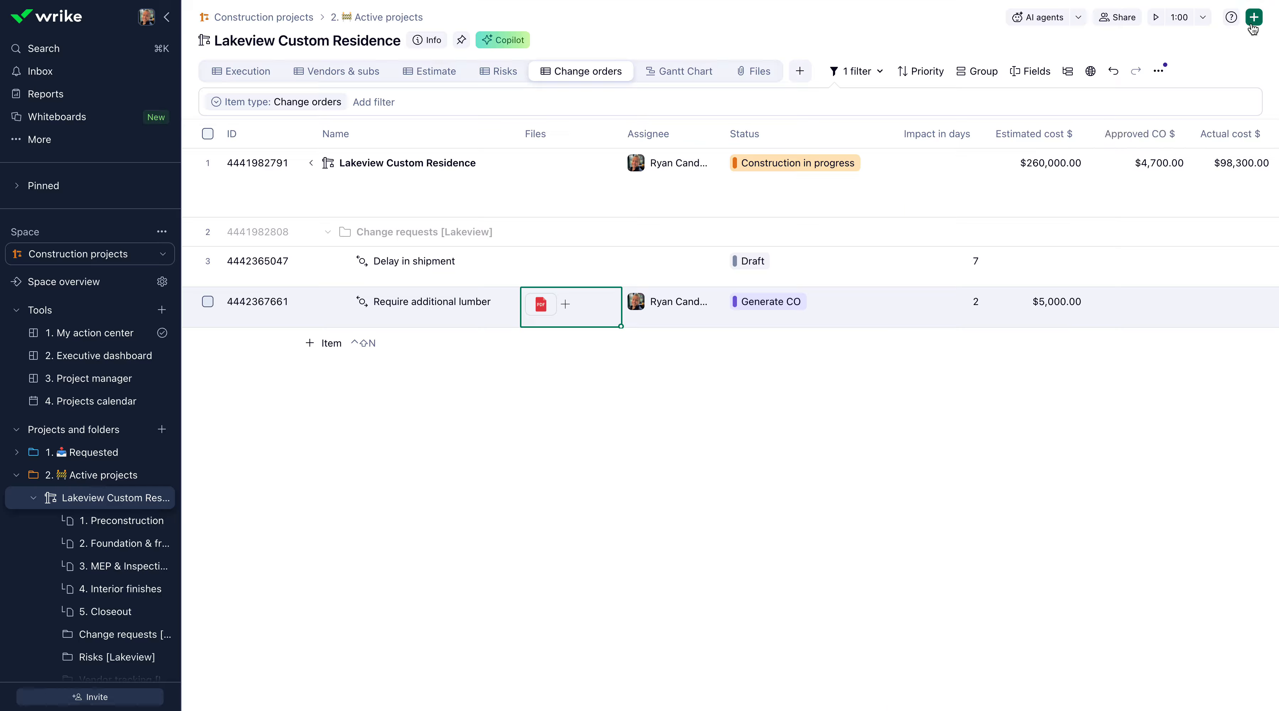
Set the status of the "Require additional lumber" change order to Customer Approval.
left_click(428, 305)
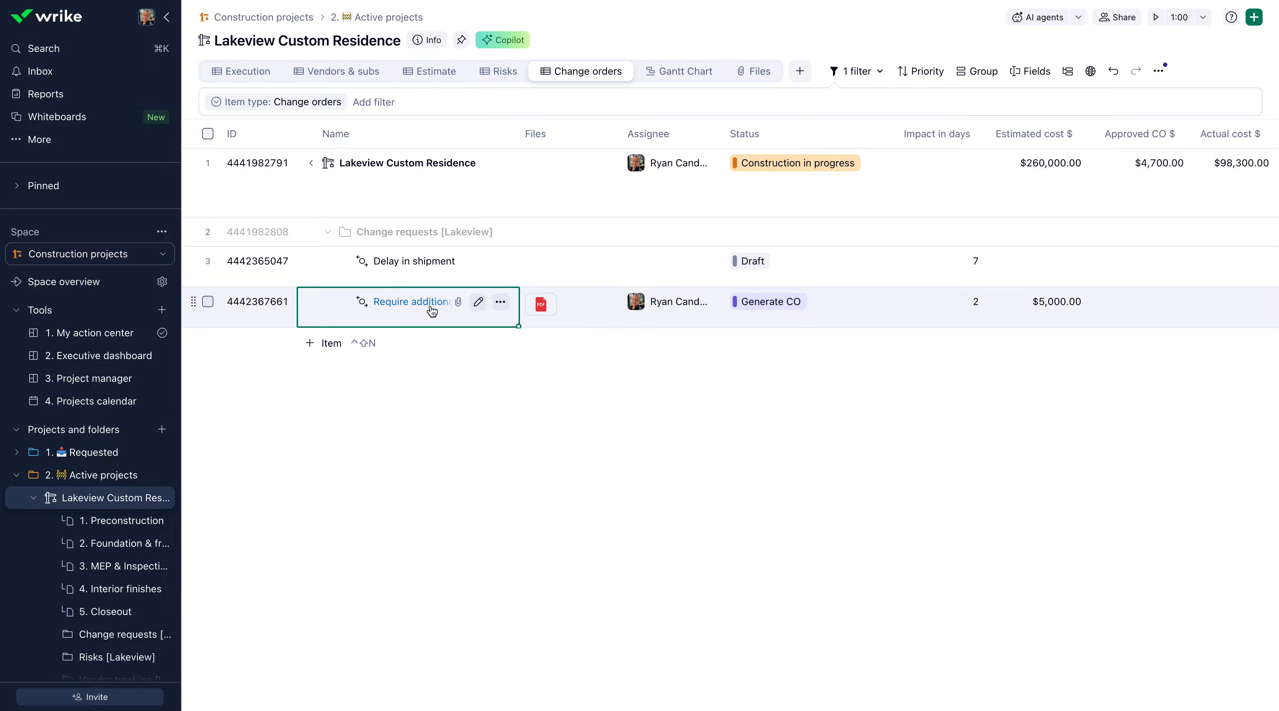
left_click(807, 94)
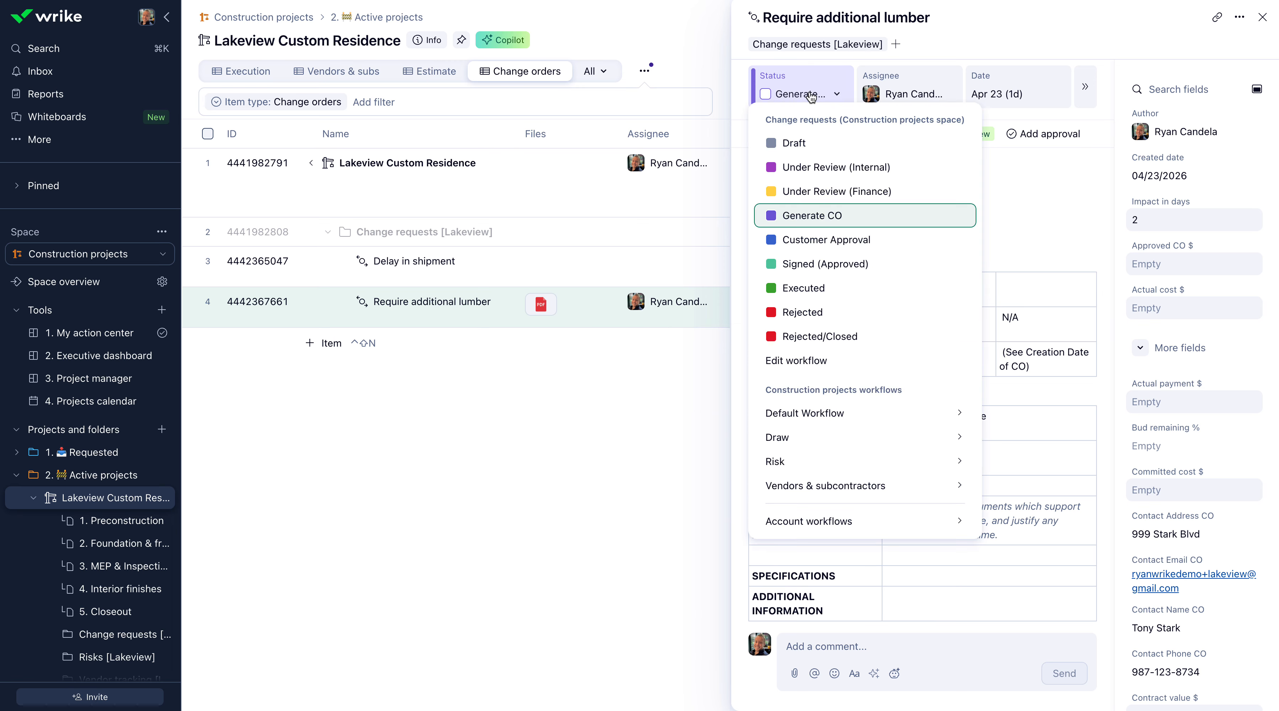
left_click(867, 241)
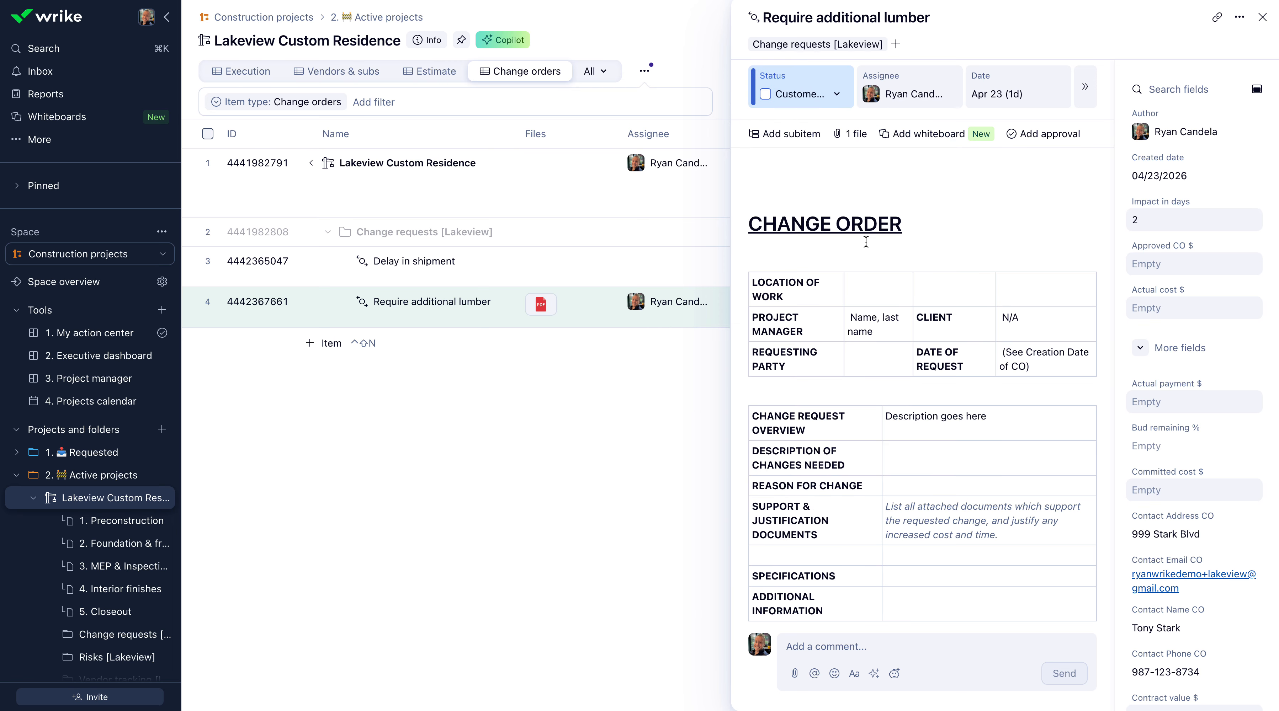
Enlarge the Signature and Full name fields in the prepared change order document in TurboDocx and send it for signing.
scroll(1007, 381, "down", 10)
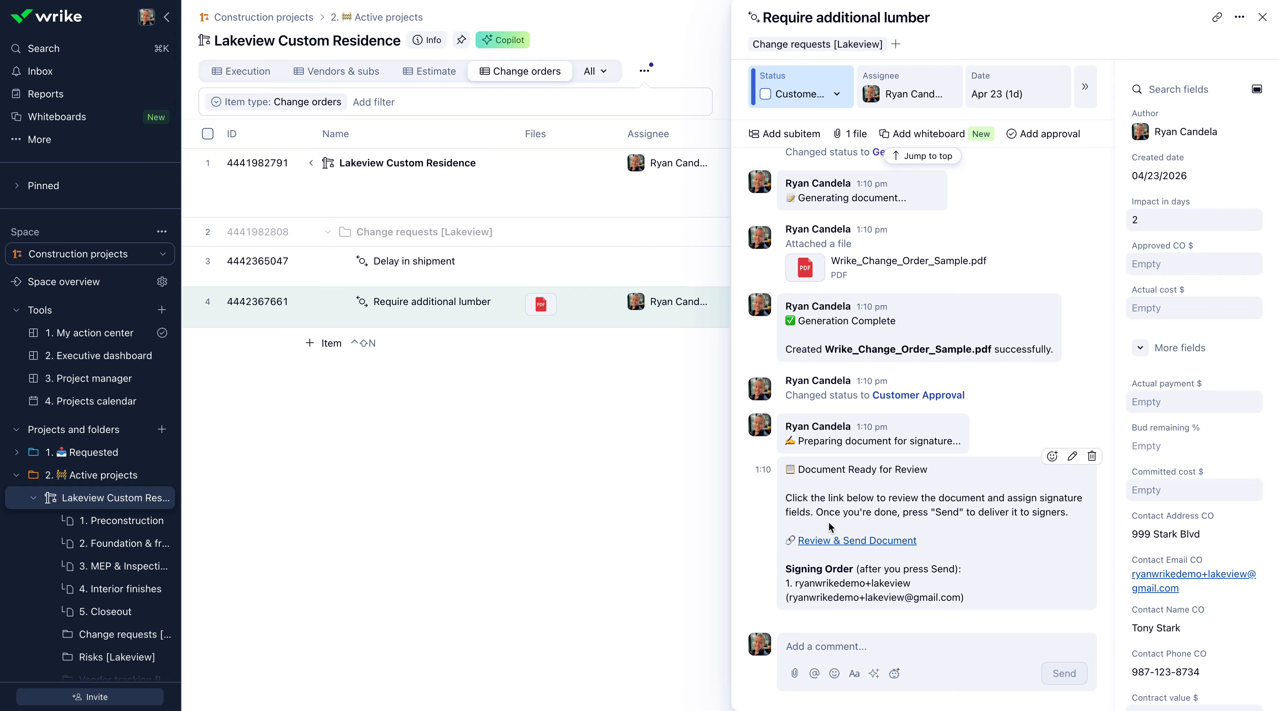
left_click(853, 542)
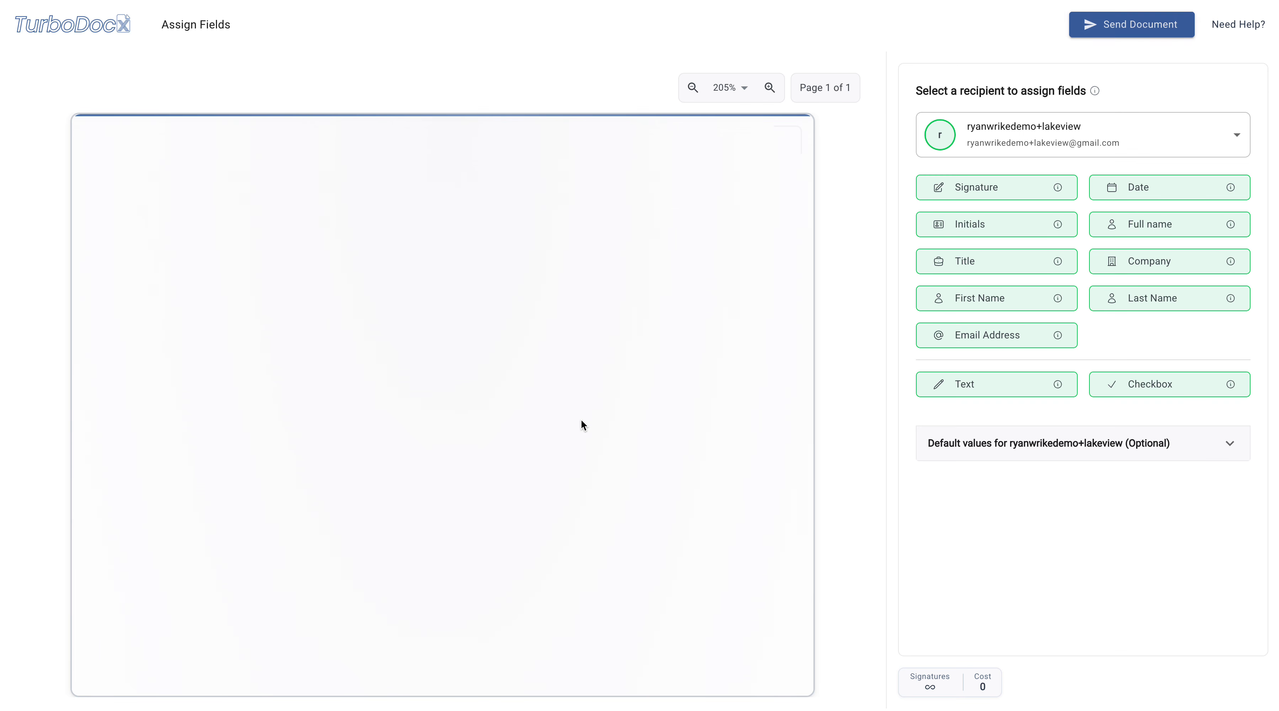
scroll(582, 426, "down", 8)
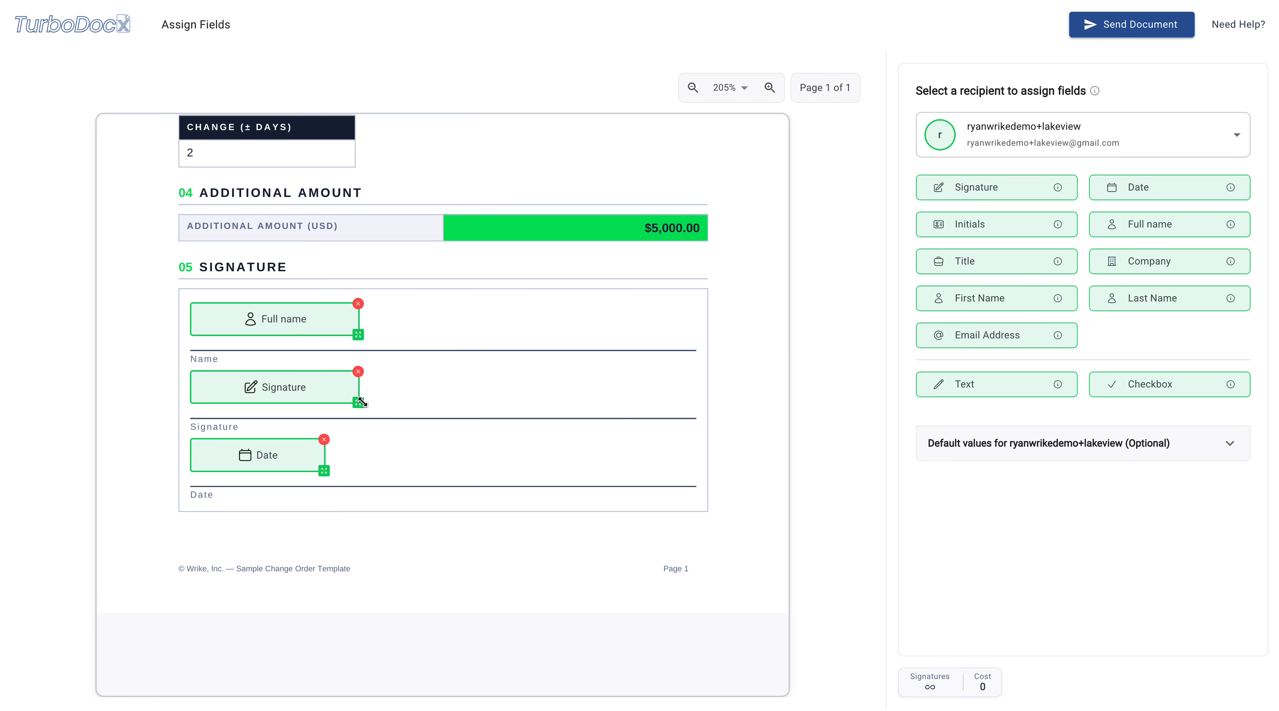
left_click_drag(360, 402, 412, 412)
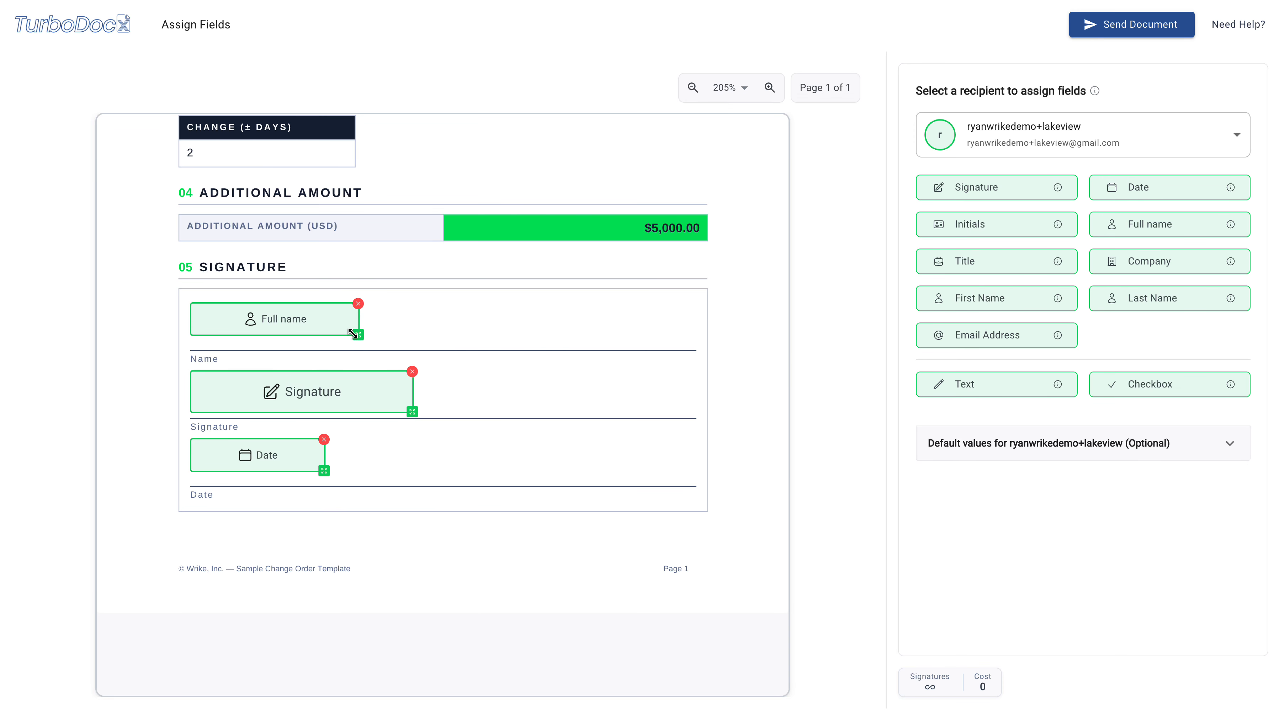
left_click_drag(352, 333, 400, 341)
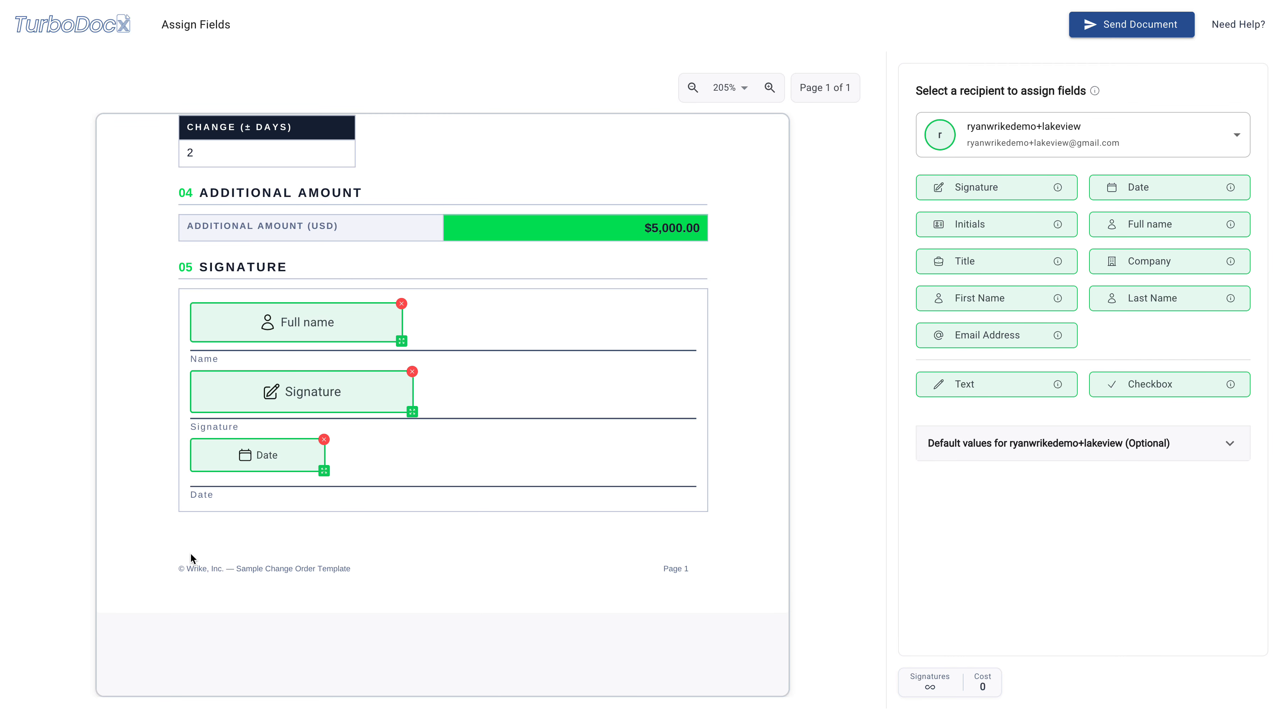
left_click(1113, 29)
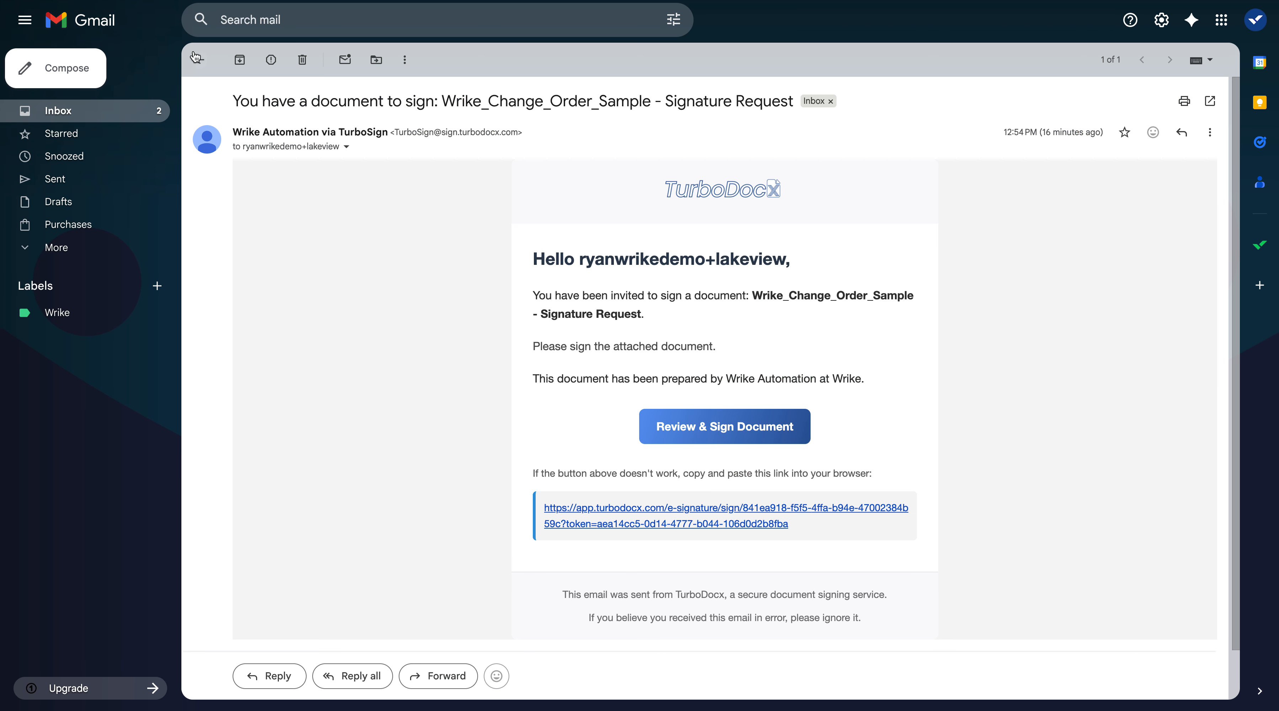
Switch to Gmail, open the newest Wrike_Change_Order_Sample signature request for signing, and accept the TurboSign consent terms.
left_click(198, 61)
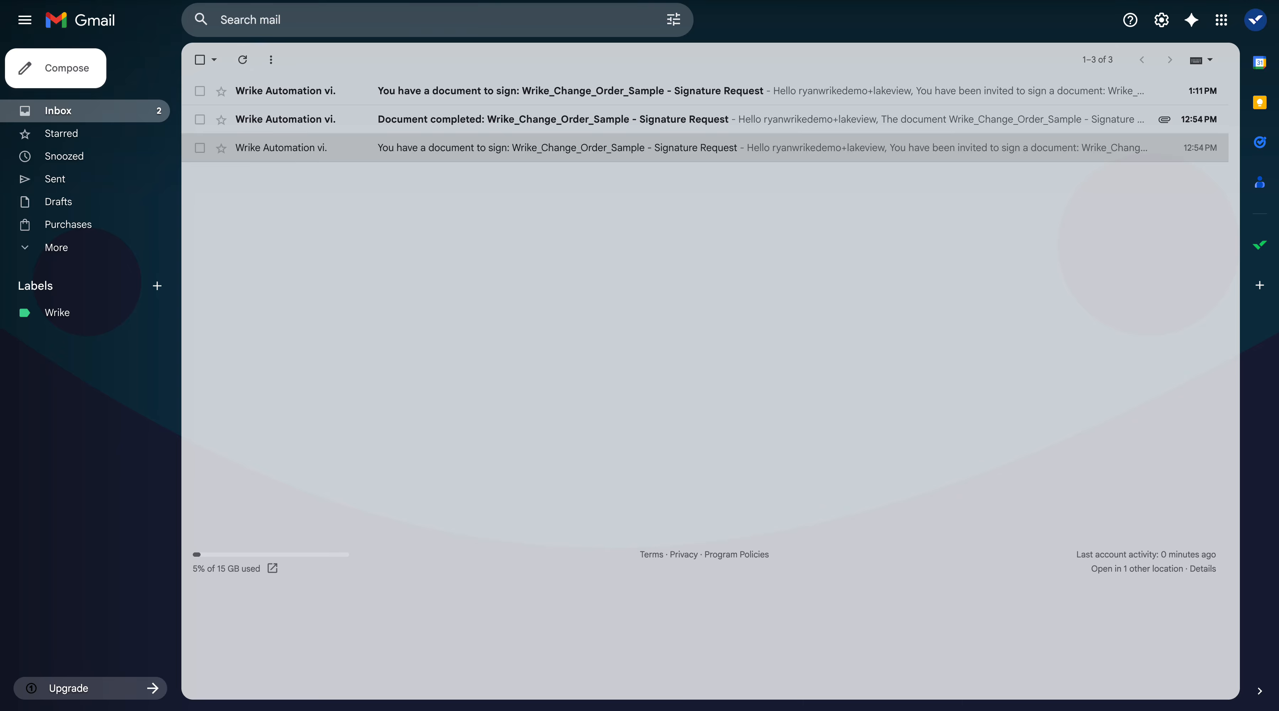
left_click(450, 93)
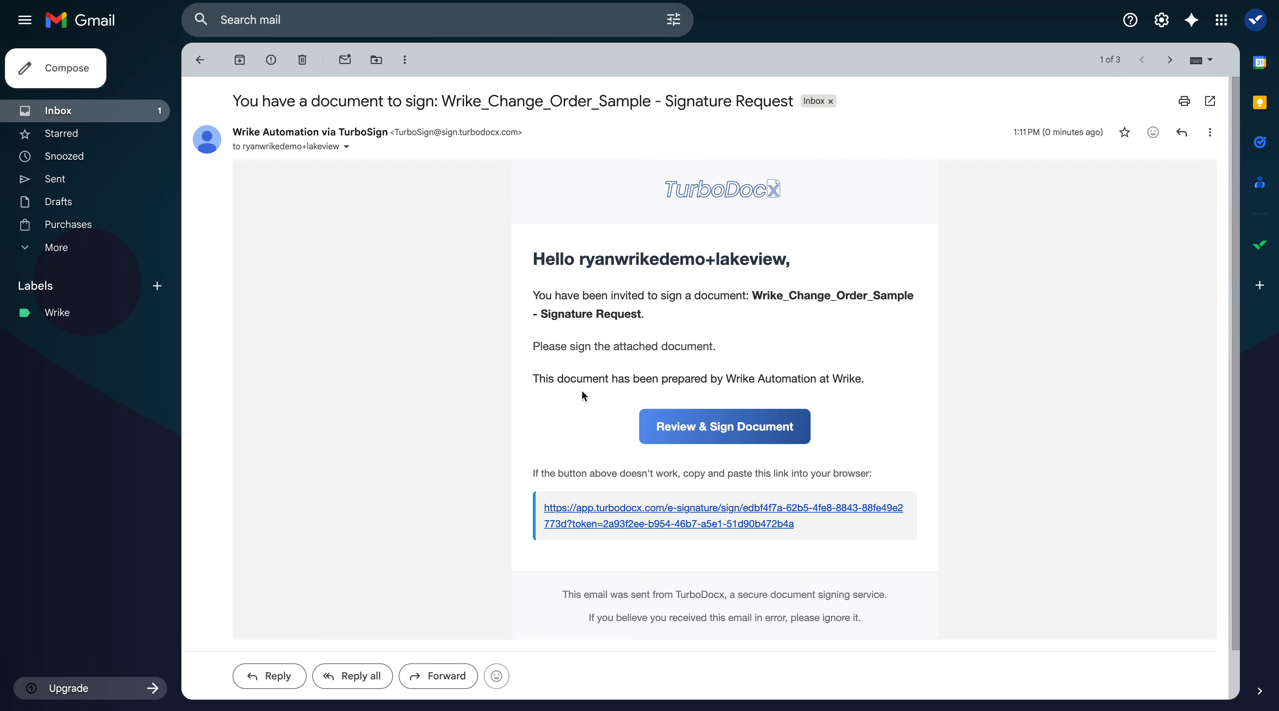
left_click(753, 433)
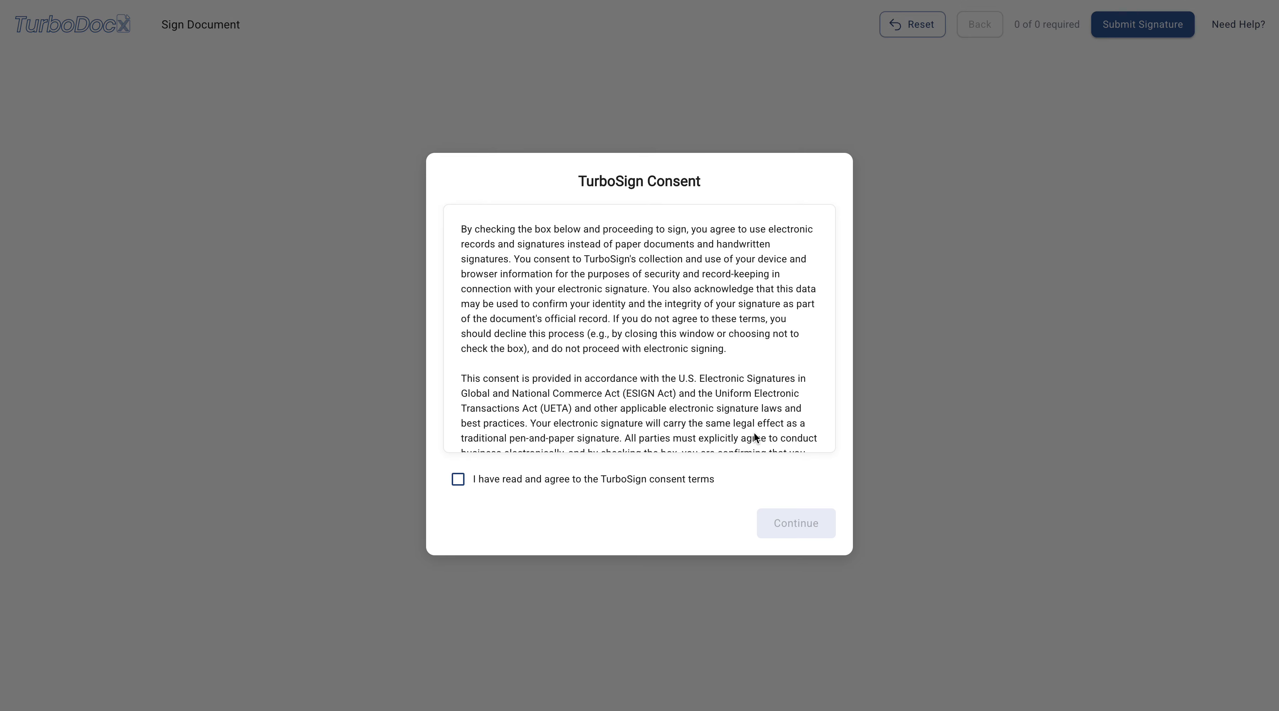
left_click(670, 492)
left_click(796, 523)
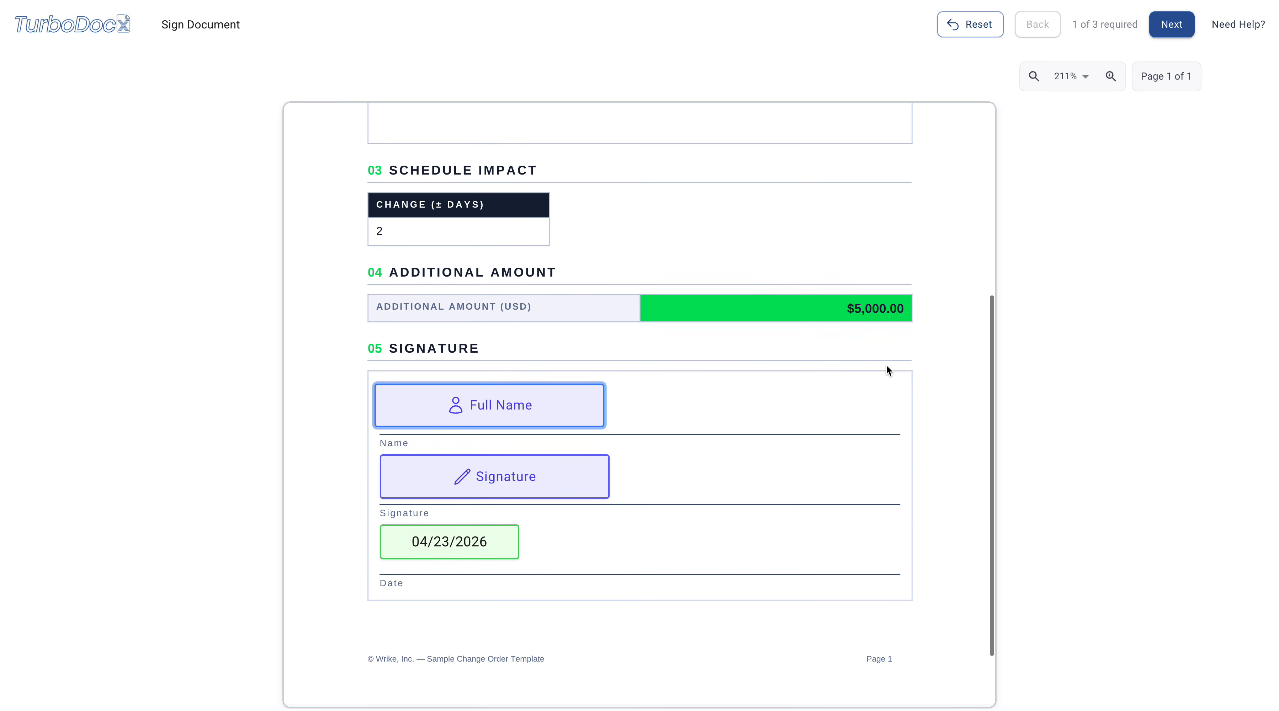
Fill in the Full Name field of the change order document with the signer's full name.
left_click(539, 393)
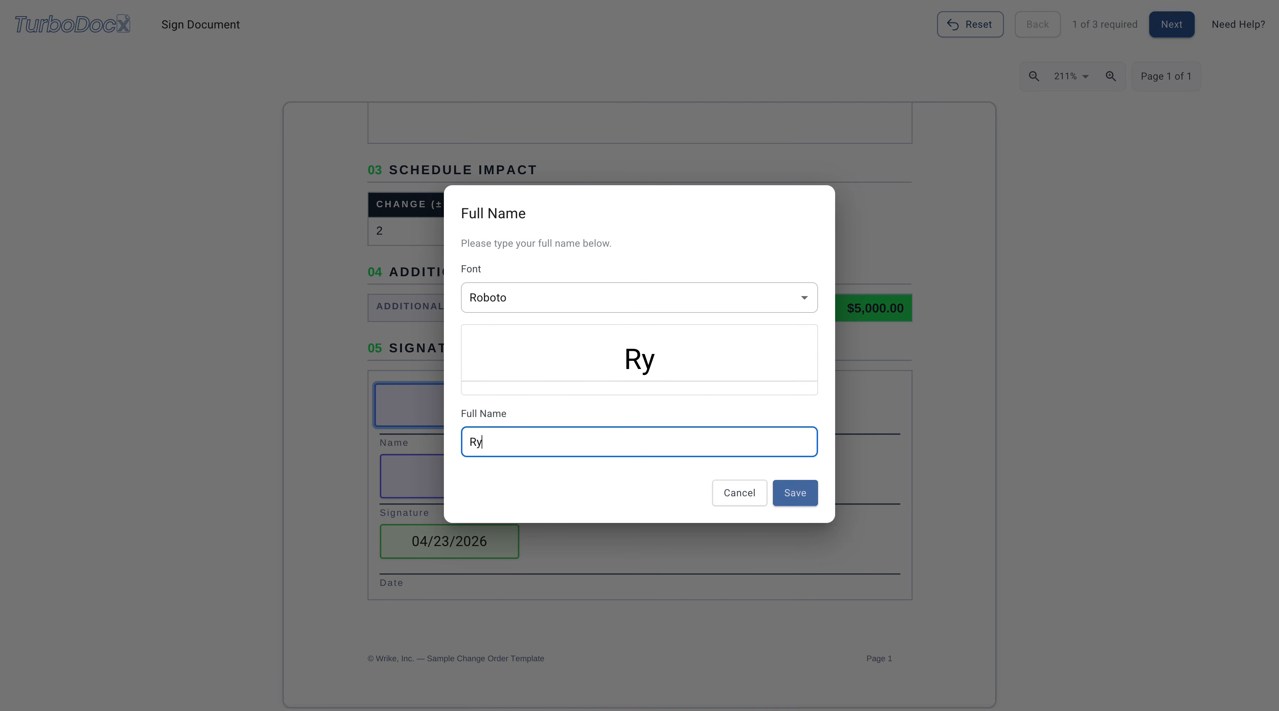
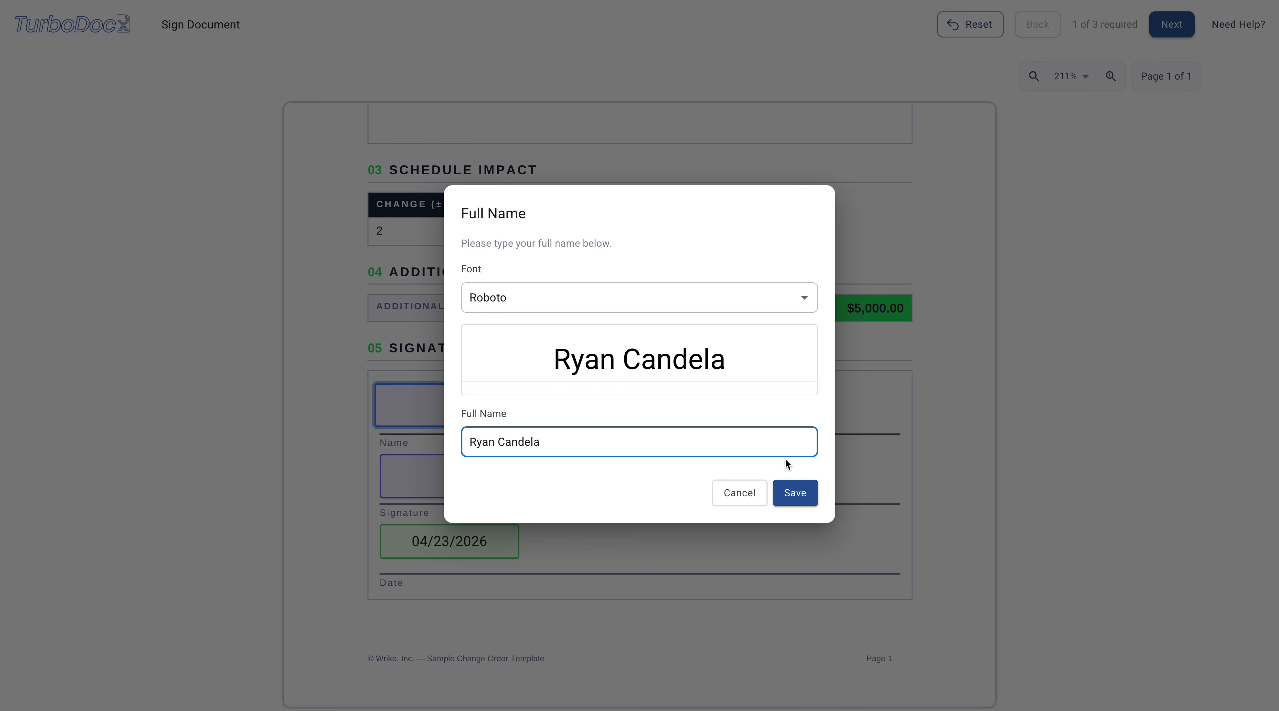
left_click(808, 499)
Draw a handwritten signature in the document's Signature field and submit the signed change order.
left_click(514, 405)
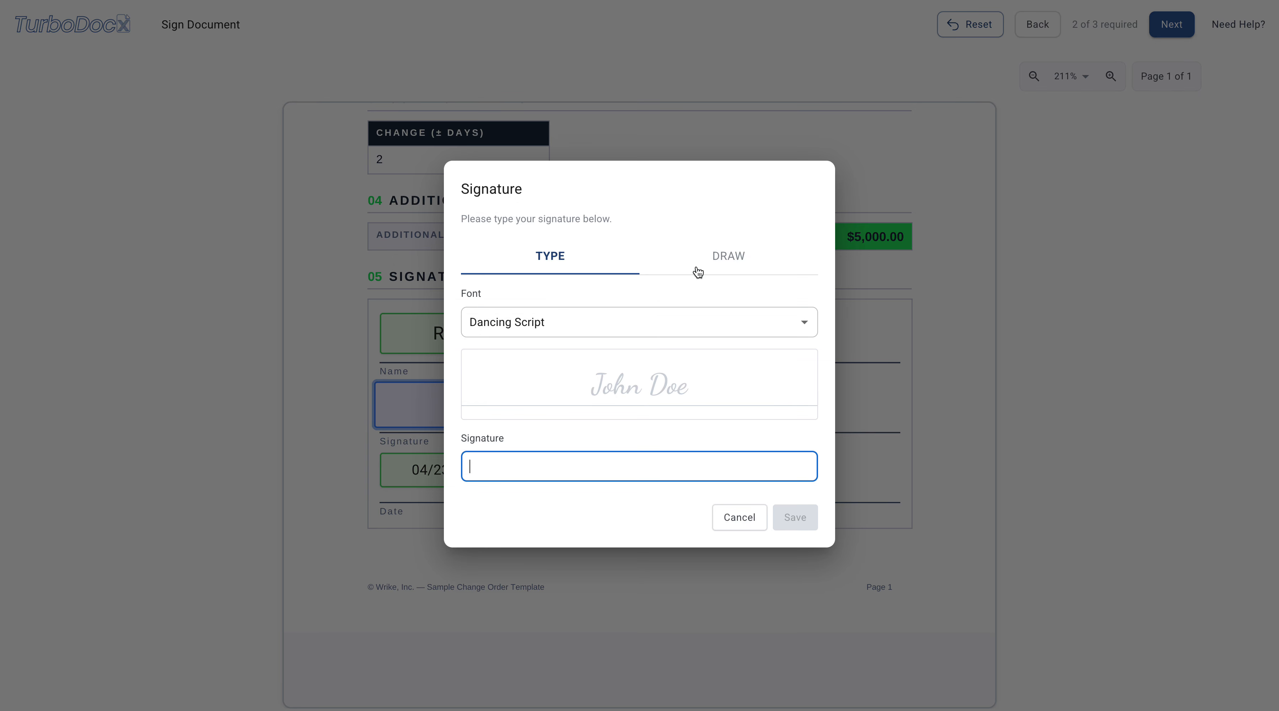
left_click(681, 294)
mouse_move(500, 389)
left_mouse_down()
mouse_move(689, 353)
mouse_move(731, 411)
left_mouse_up()
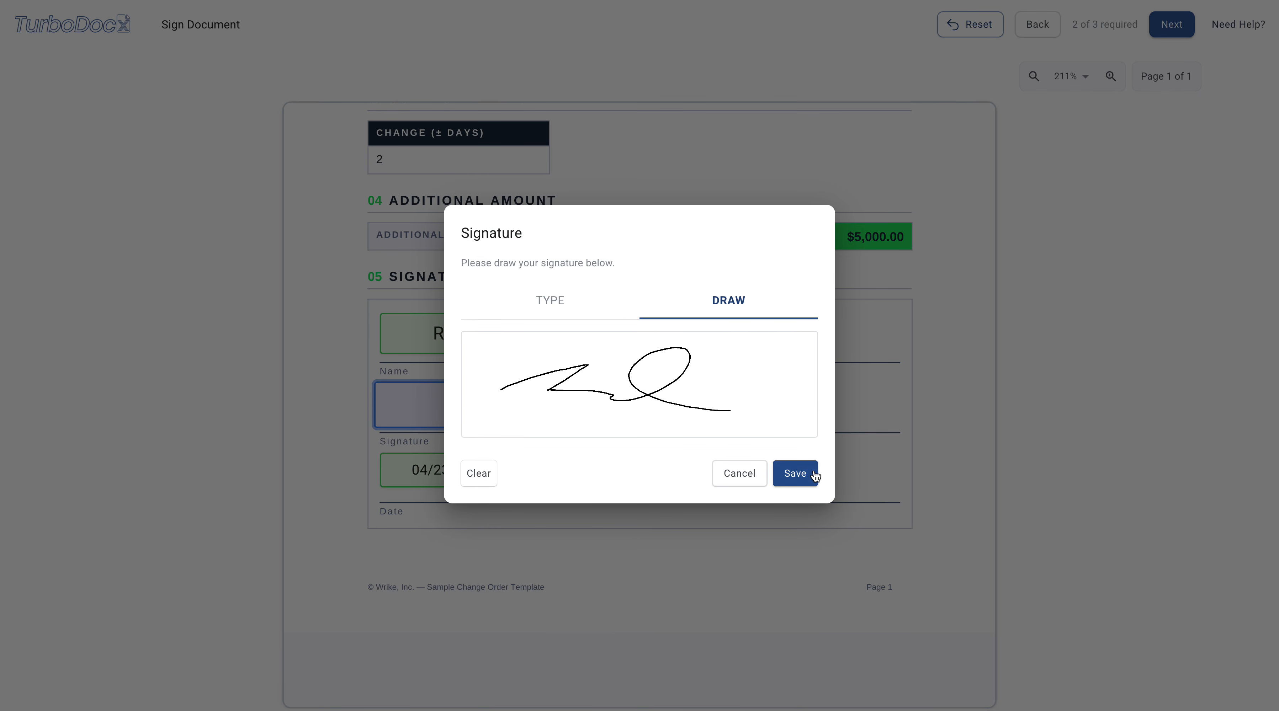
left_click(795, 474)
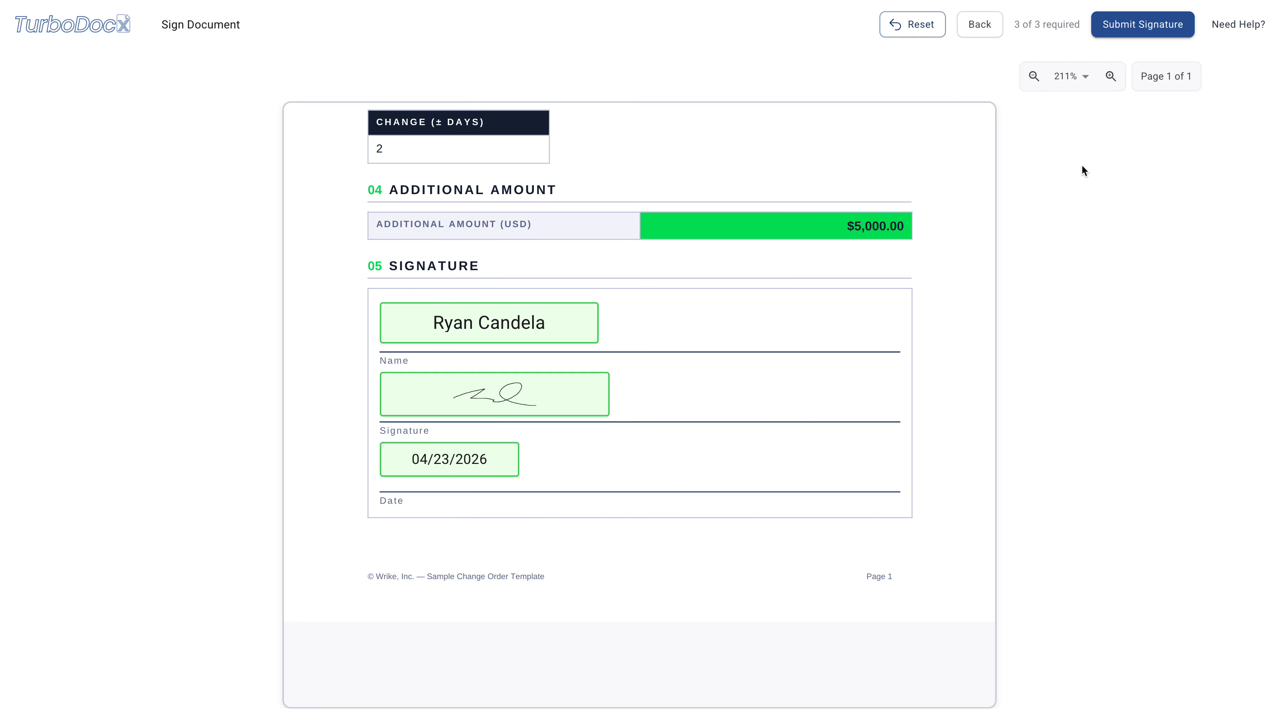
left_click(1151, 30)
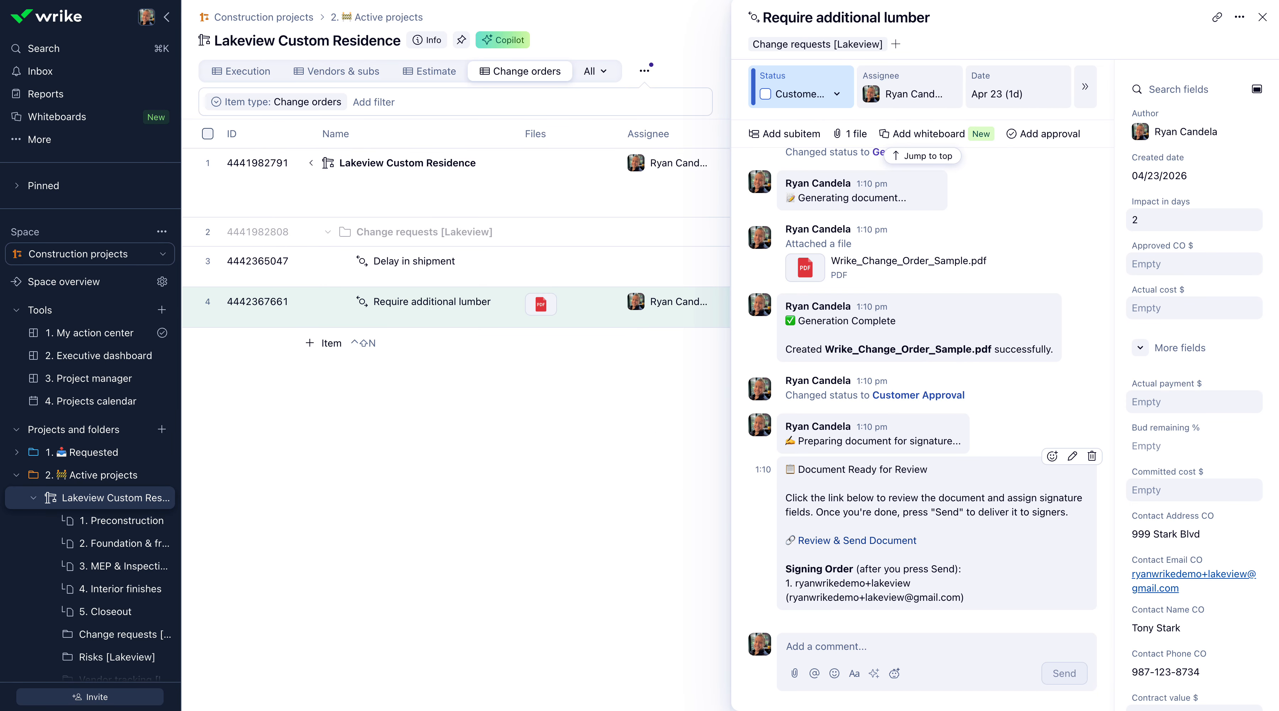
Switch to Wrike and review the signed "Wrike_Change_Order_Sample - Signature Request.pdf" attached to the lumber change order.
scroll(958, 273, "up", 10)
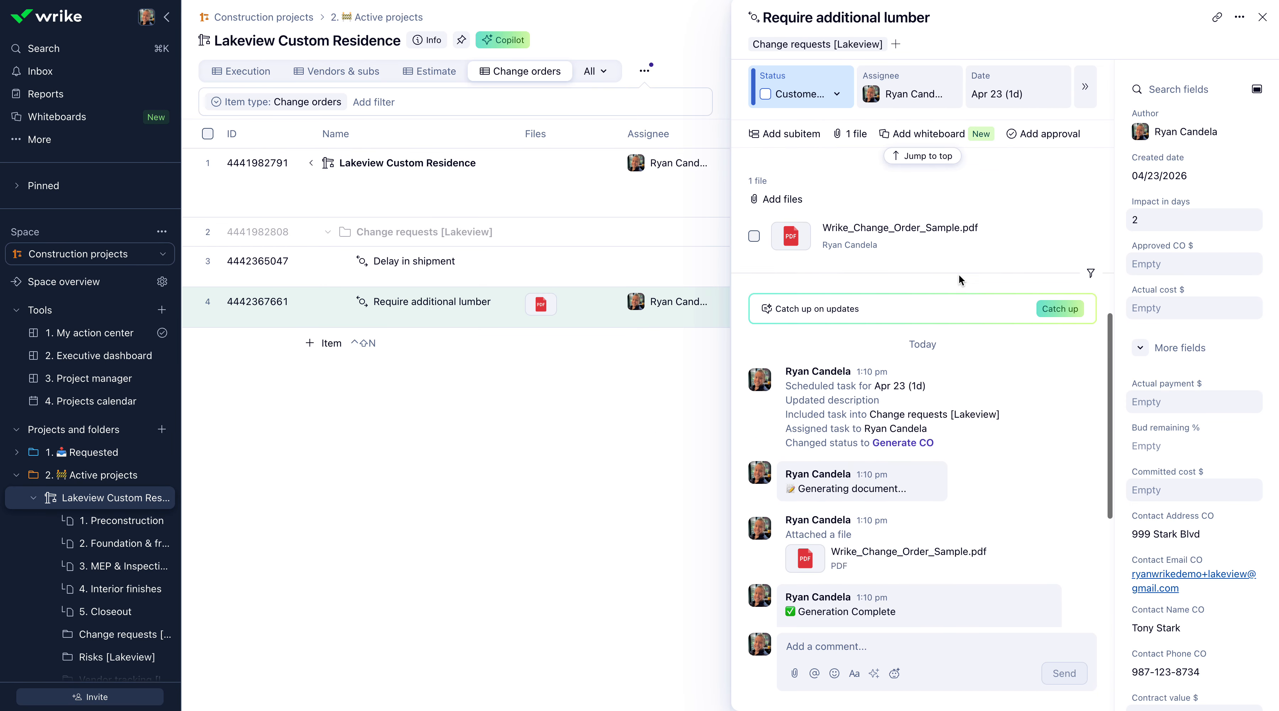
scroll(971, 285, "up", 1)
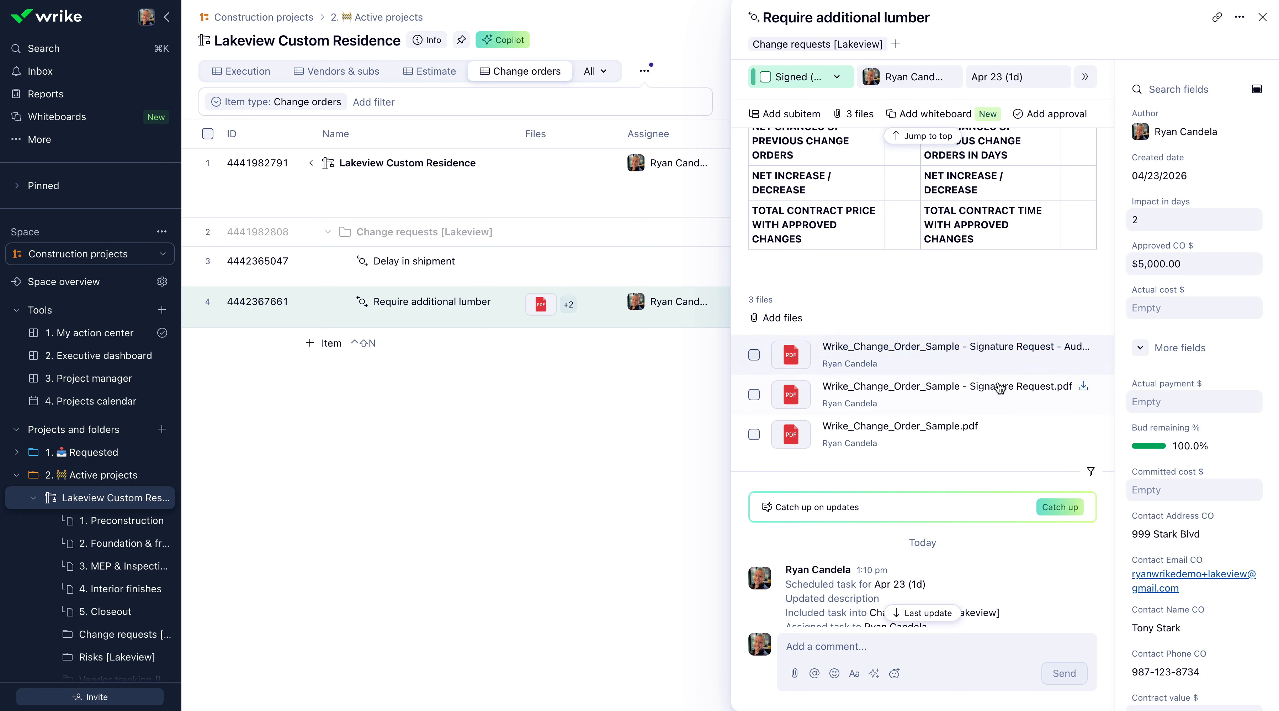
left_click(972, 396)
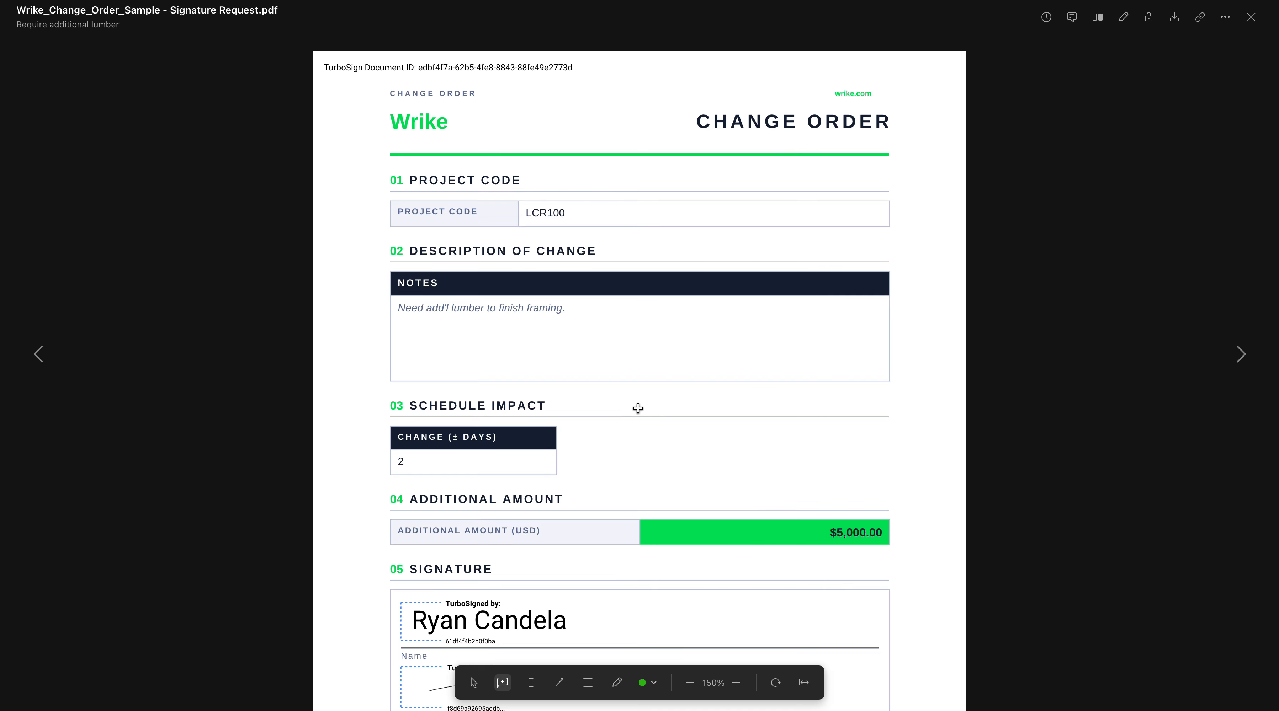
scroll(638, 409, "down", 5)
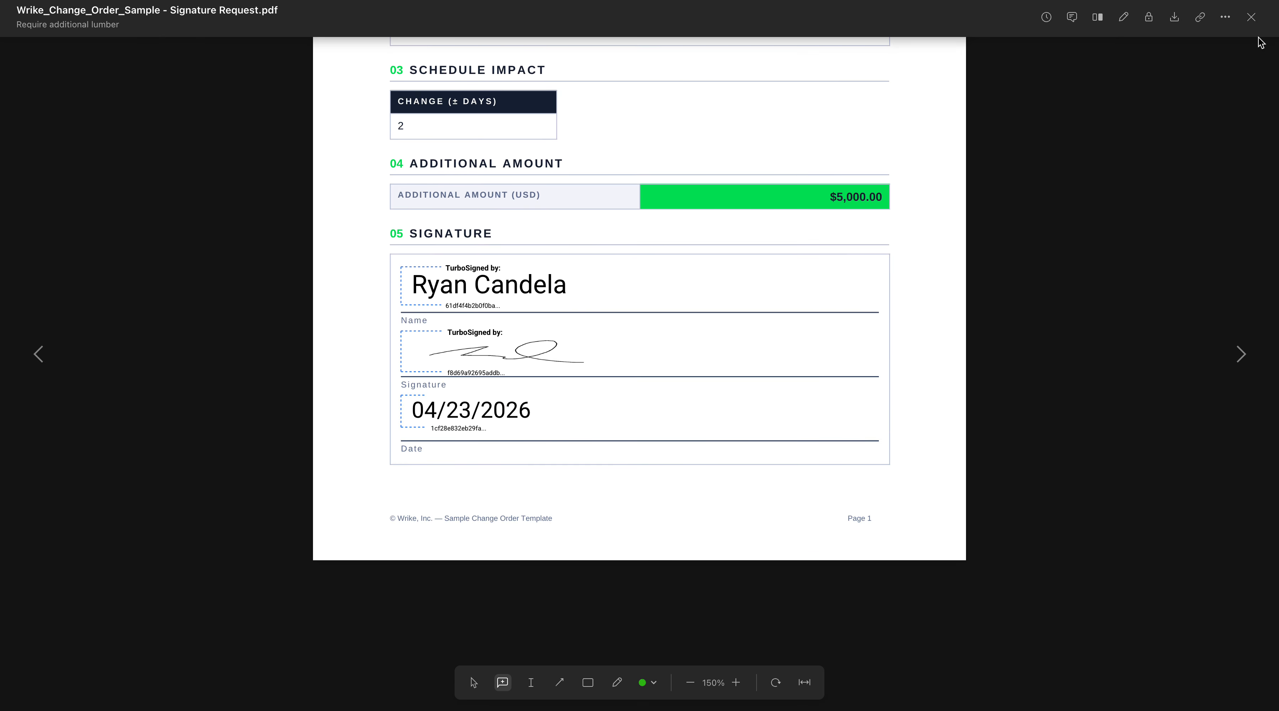
left_click(1251, 18)
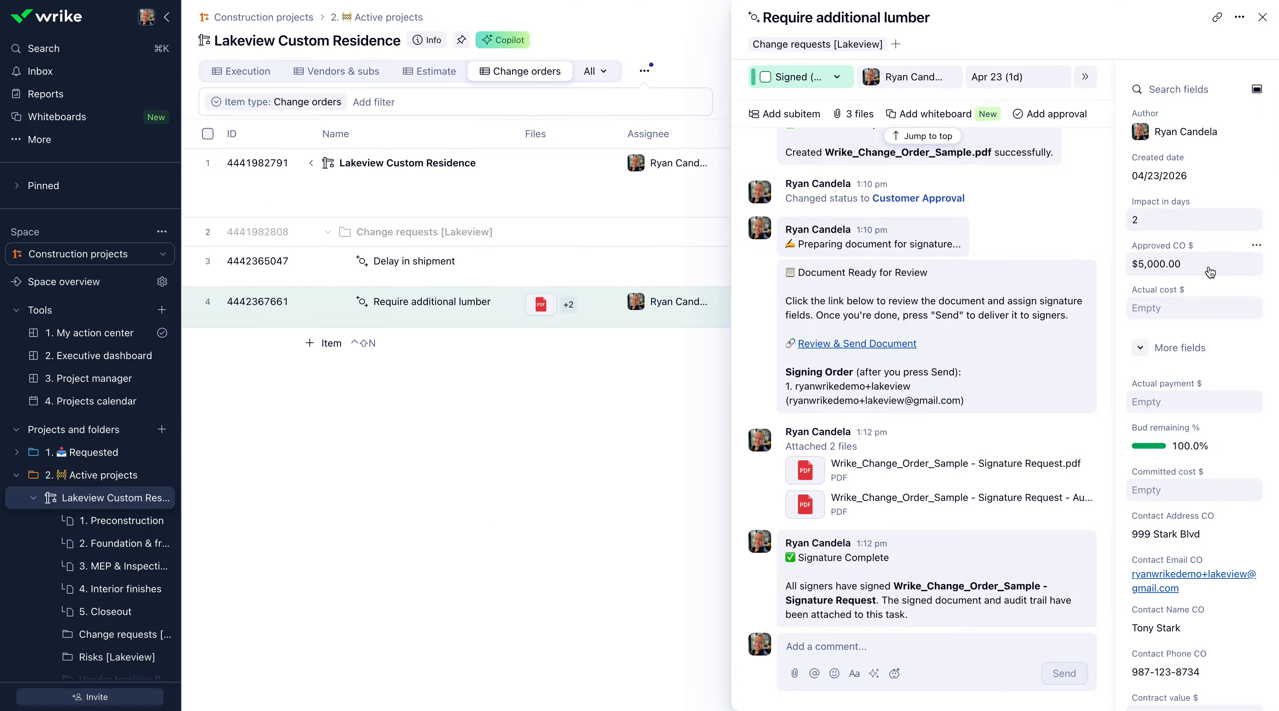
Open the status choices of the "Require additional lumber" change order.
left_click(838, 90)
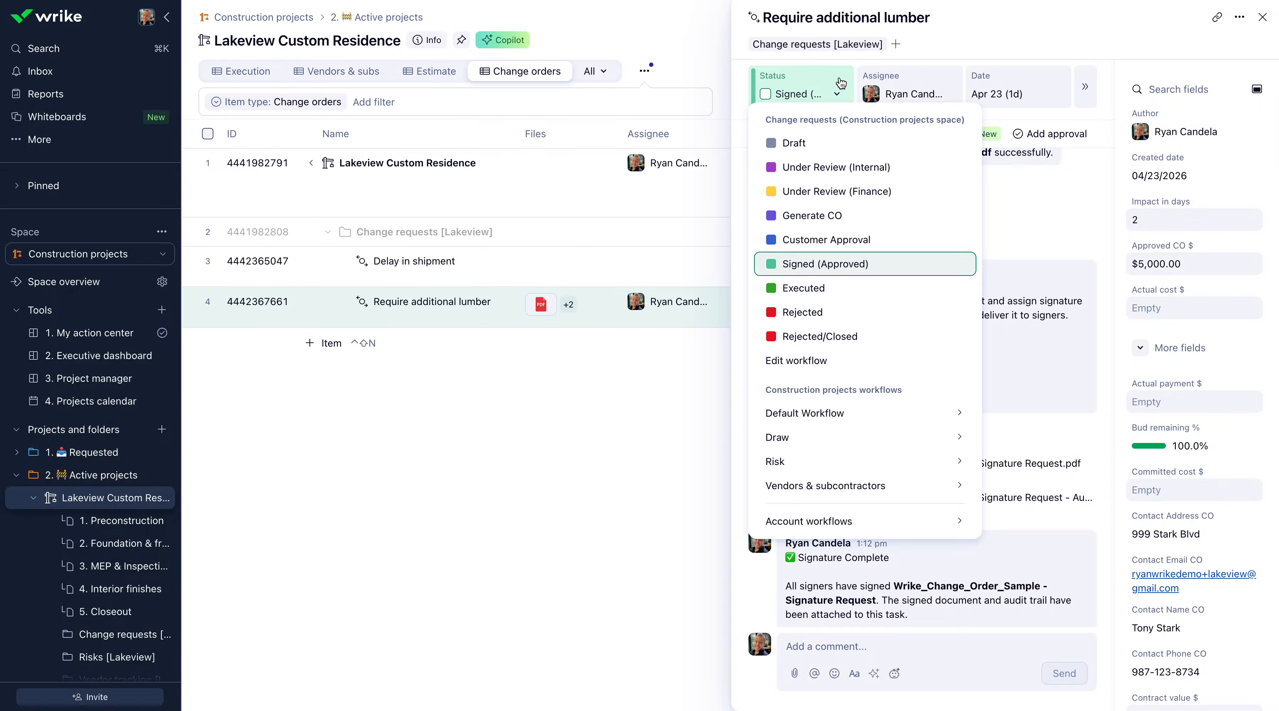